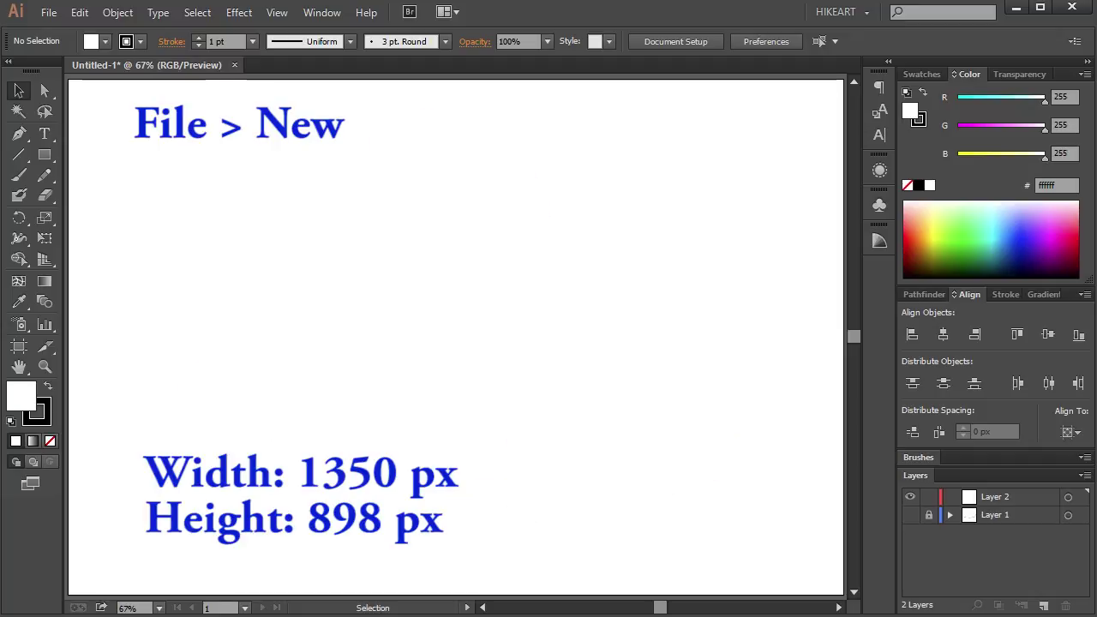
# Set the stroke to None and the fill colour to black
pyautogui.click(35, 422)
pyautogui.click(49, 441)
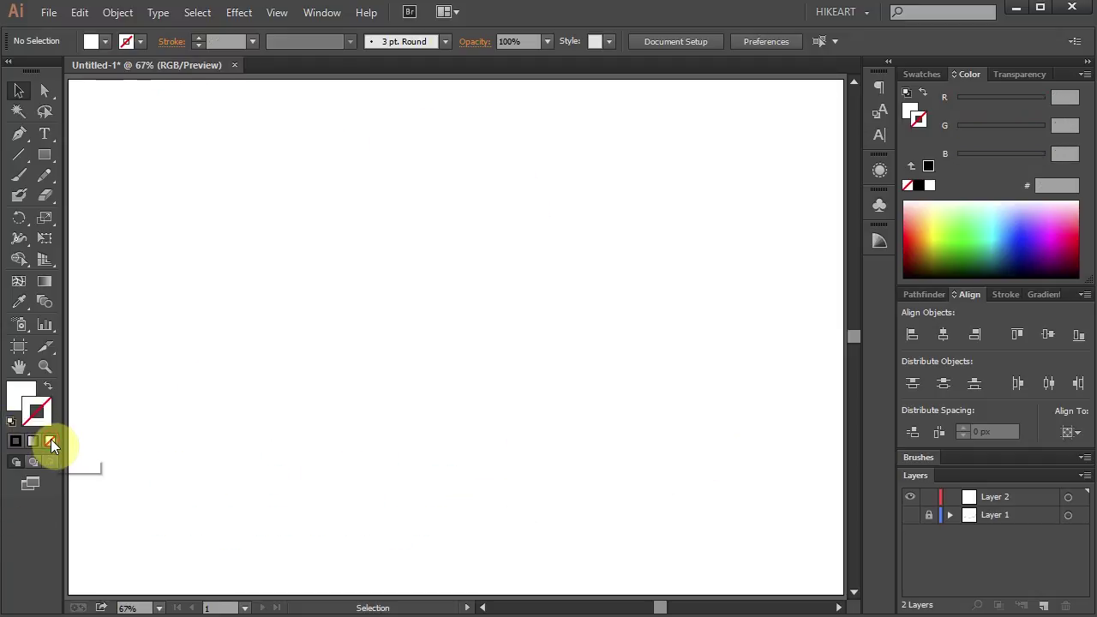
pyautogui.click(19, 394)
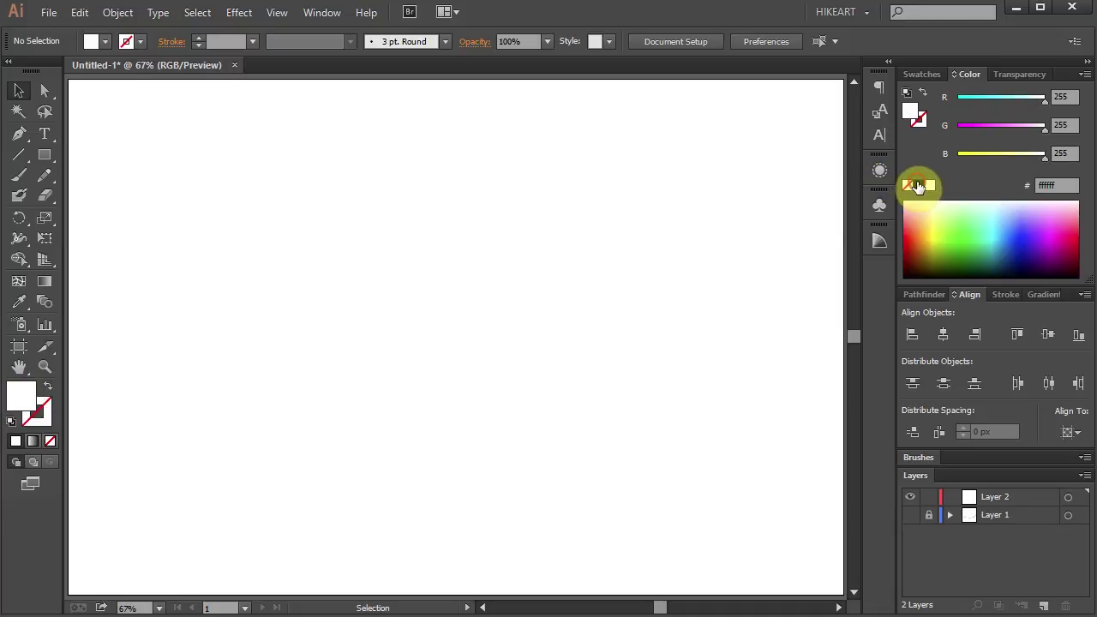
pyautogui.click(918, 186)
# Turn on Smart Guides and delete the sample egg from the artboard
pyautogui.click(277, 12)
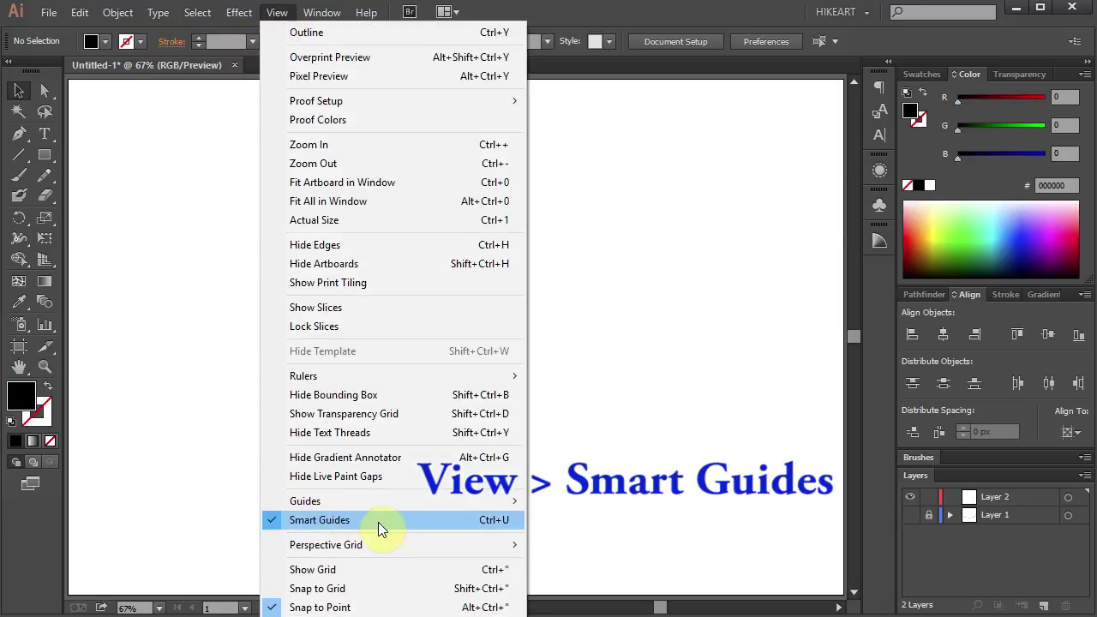
pyautogui.click(588, 16)
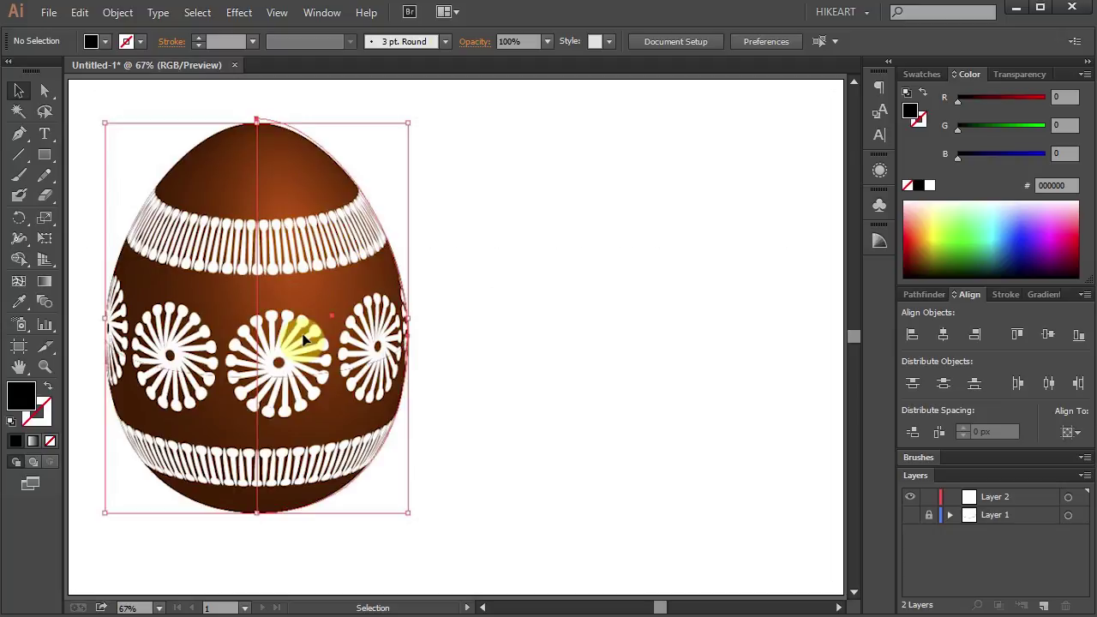
pyautogui.press('Delete')
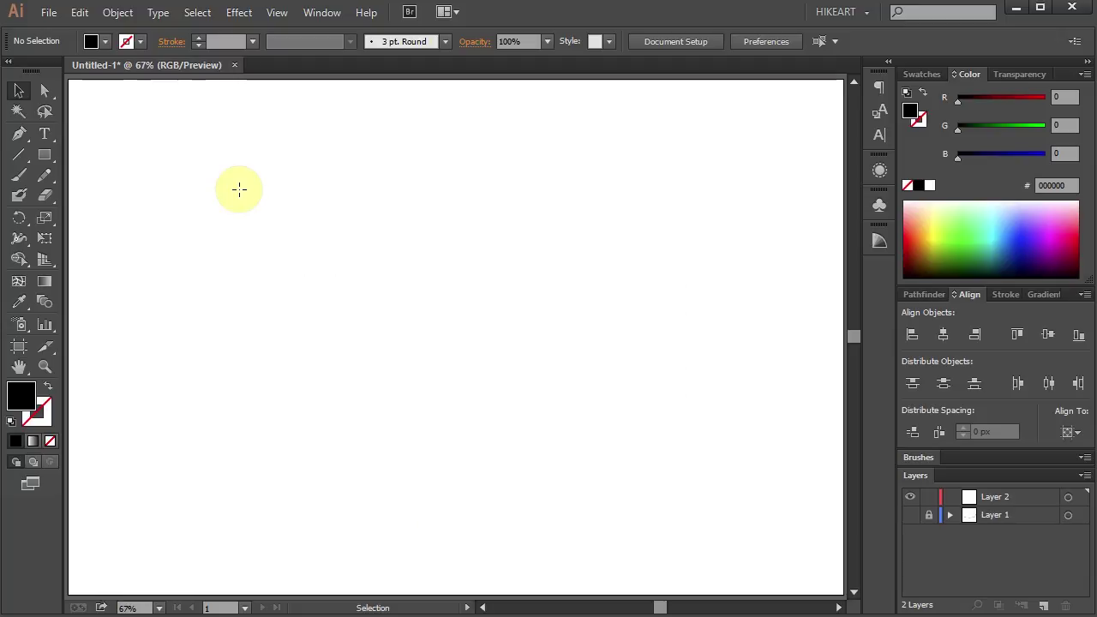
# Draw a long thin ellipse, then a centre-drawn circle over its left part
pyautogui.press('l')
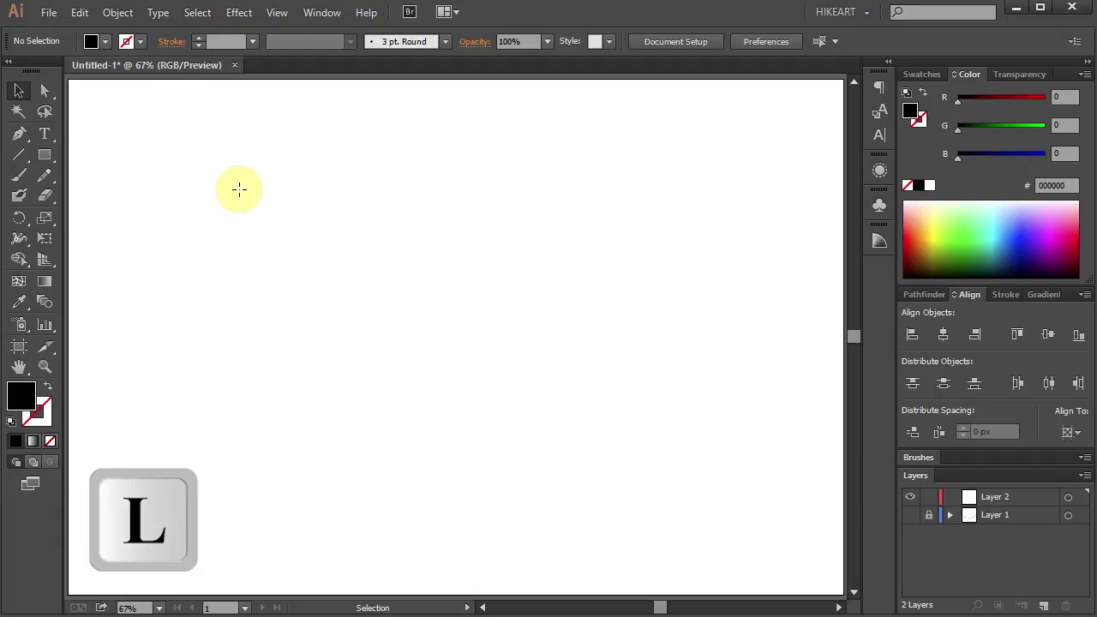
pyautogui.press('l')
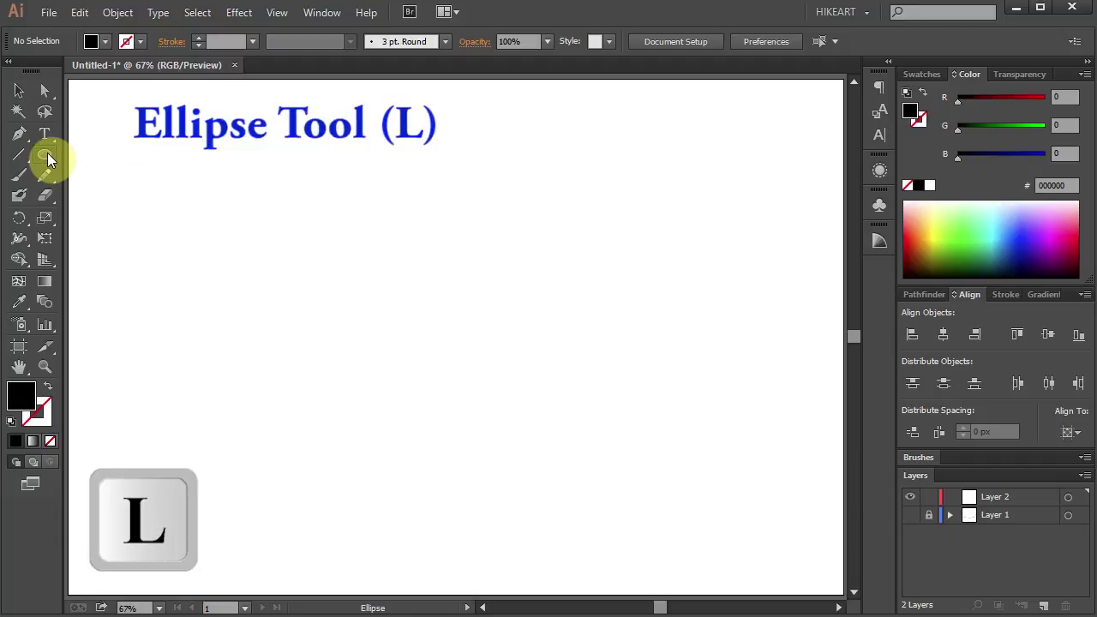
pyautogui.moveTo(173, 259); pyautogui.dragTo(618, 298)
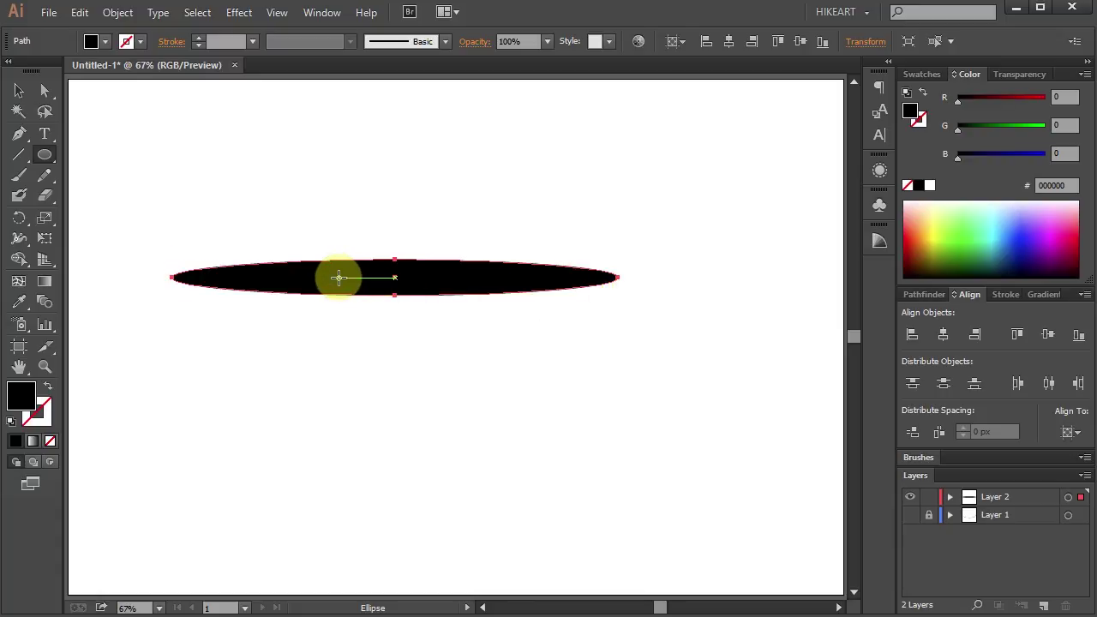
pyautogui.moveTo(338, 277); pyautogui.dragTo(374, 316)
pyautogui.press('alt')
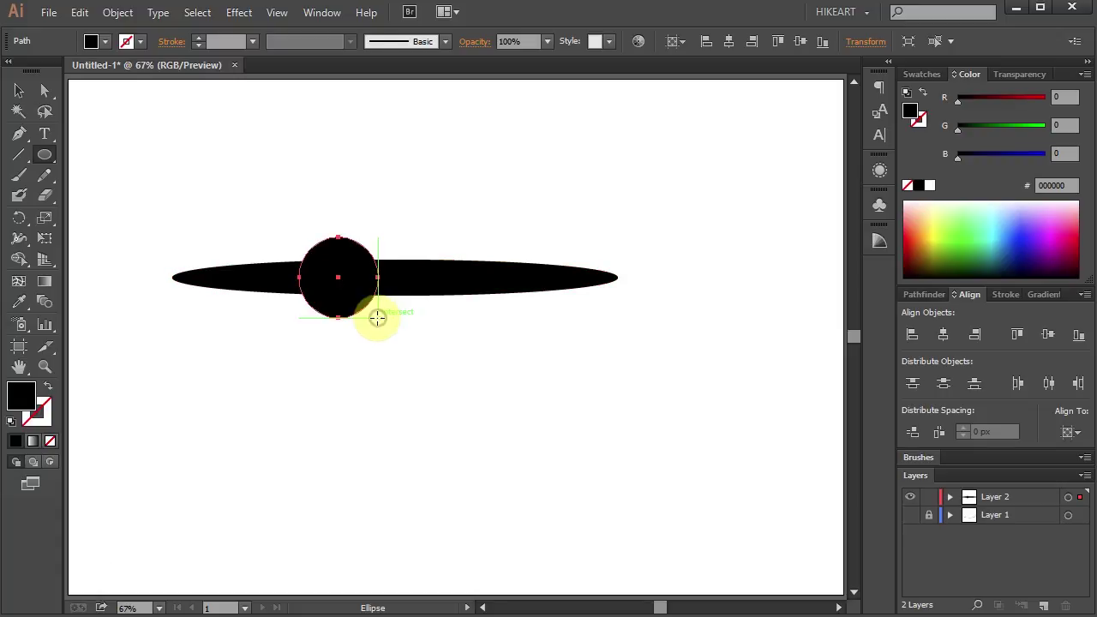
# Nudge the circle's left anchor point right to flatten its left side
pyautogui.press('a')
pyautogui.click(299, 279)
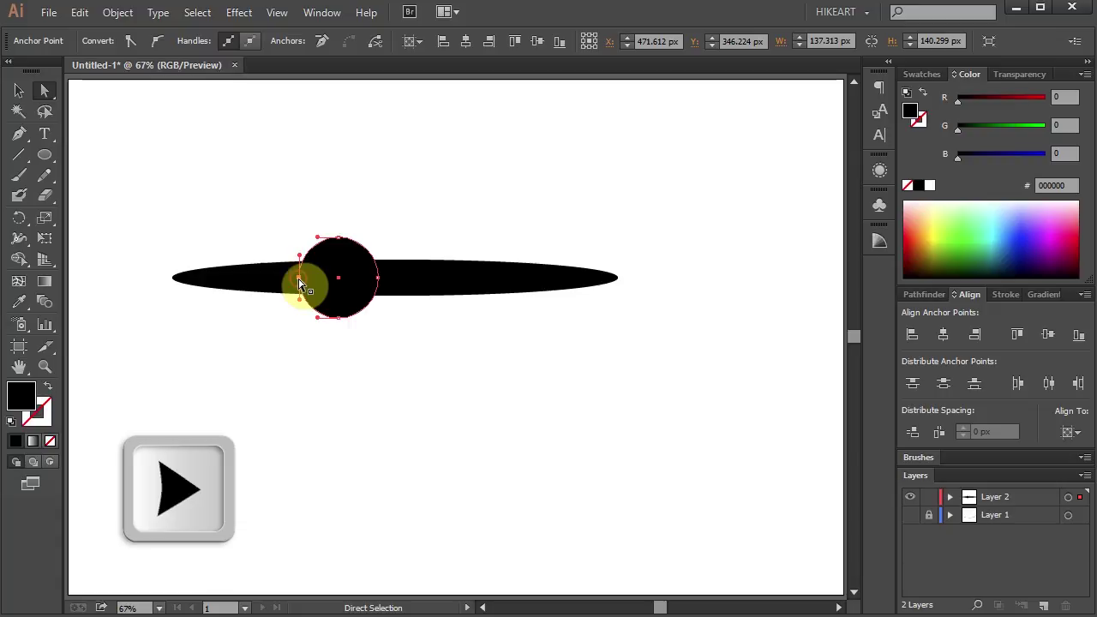
pyautogui.click(300, 286)
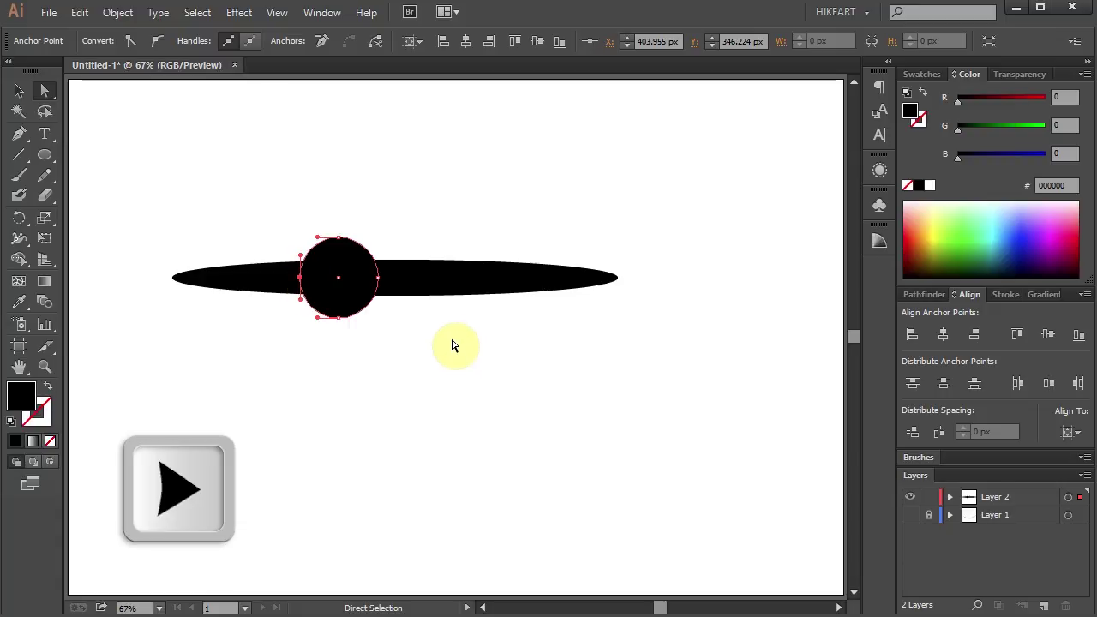
pyautogui.press('Right')
pyautogui.press('Right')
pyautogui.press('Right')
pyautogui.press('Right')
pyautogui.press('Right')
pyautogui.press('Right')
pyautogui.press('Right')
pyautogui.press('Right')
pyautogui.press('Right')
pyautogui.press('Right')
pyautogui.press('Right')
pyautogui.press('Right')
pyautogui.press('Right')
pyautogui.press('Right')
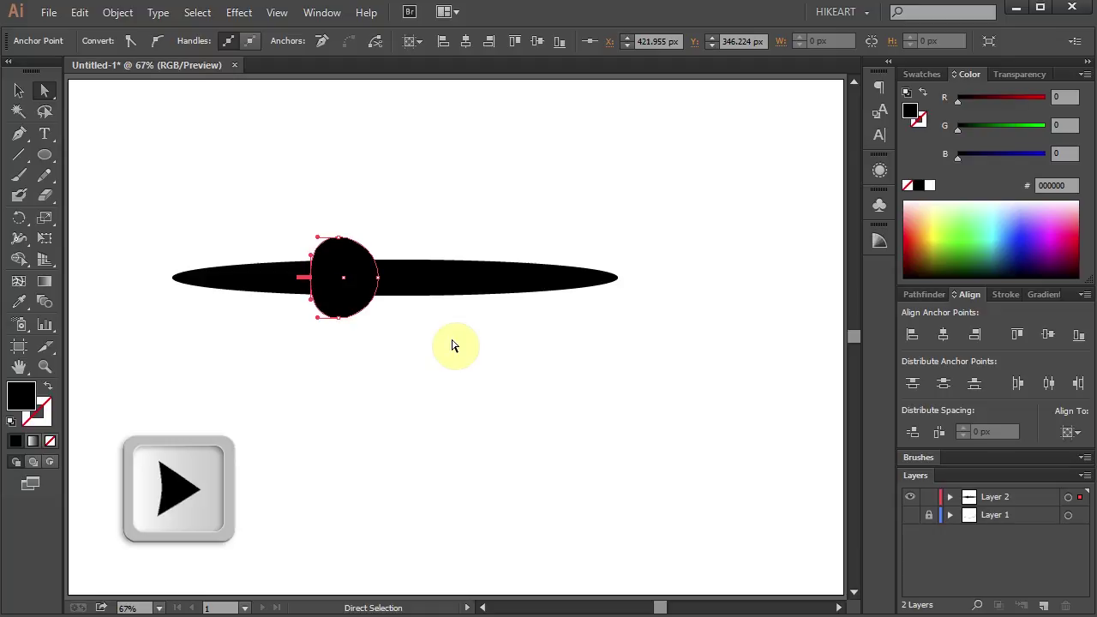
# Trim the ellipse and circle with Pathfinder and delete the left-end pieces
pyautogui.moveTo(128, 193); pyautogui.dragTo(647, 404)
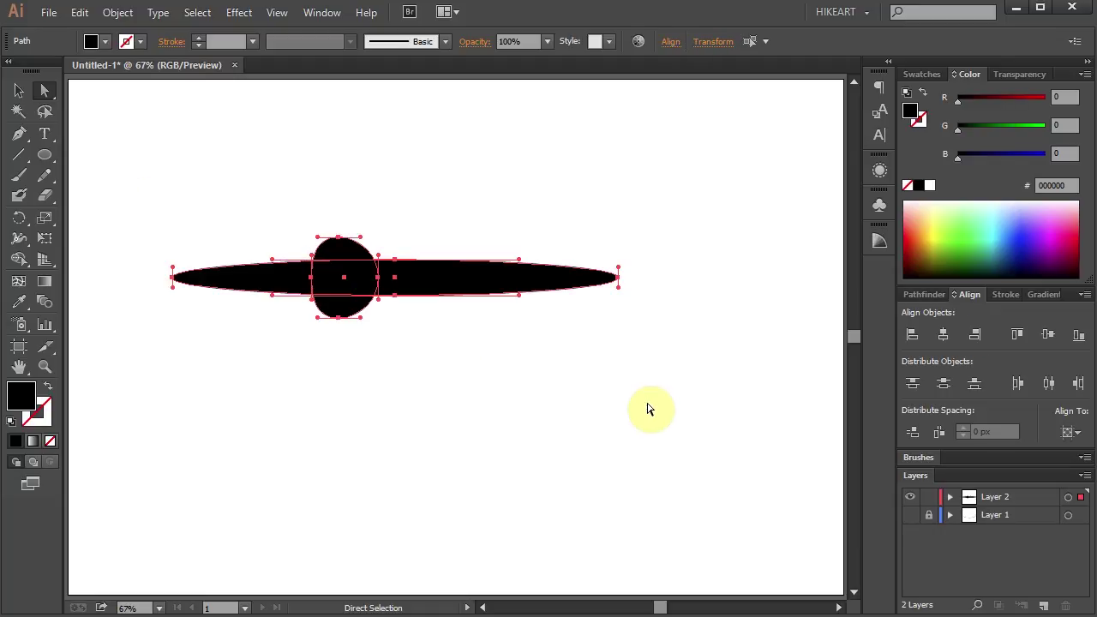
pyautogui.click(926, 294)
pyautogui.click(324, 12)
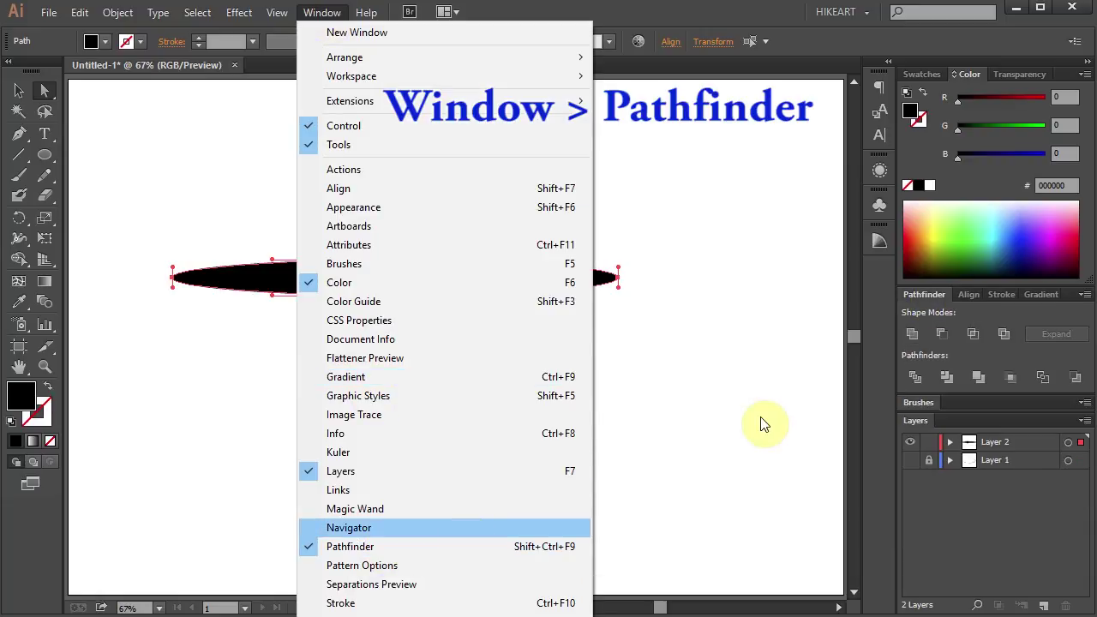
pyautogui.click(941, 300)
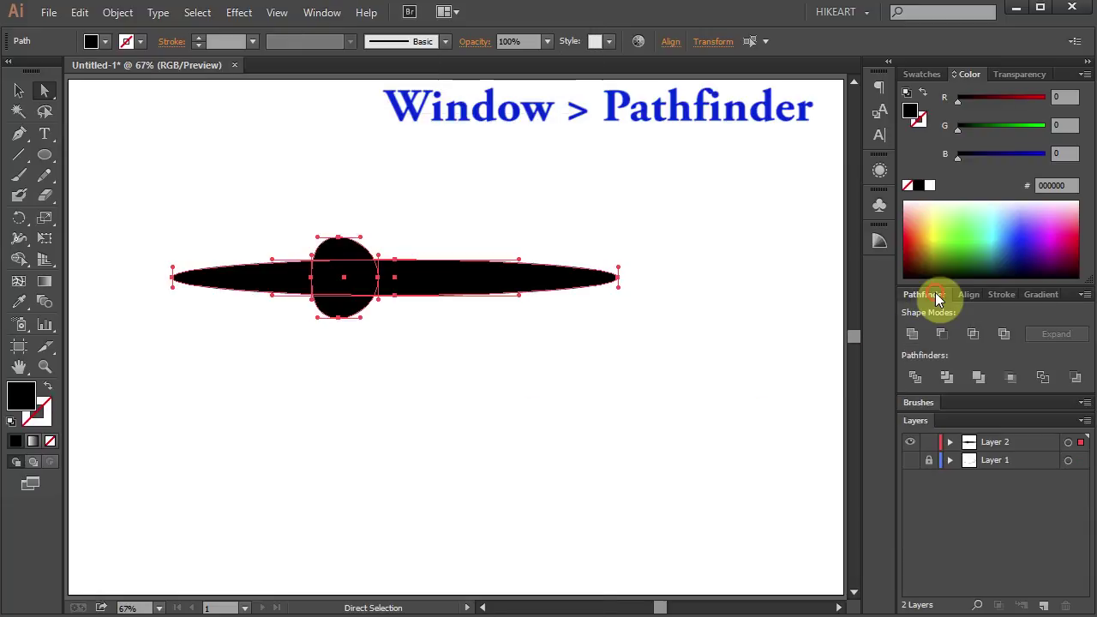
pyautogui.click(947, 377)
pyautogui.moveTo(136, 188); pyautogui.dragTo(293, 338)
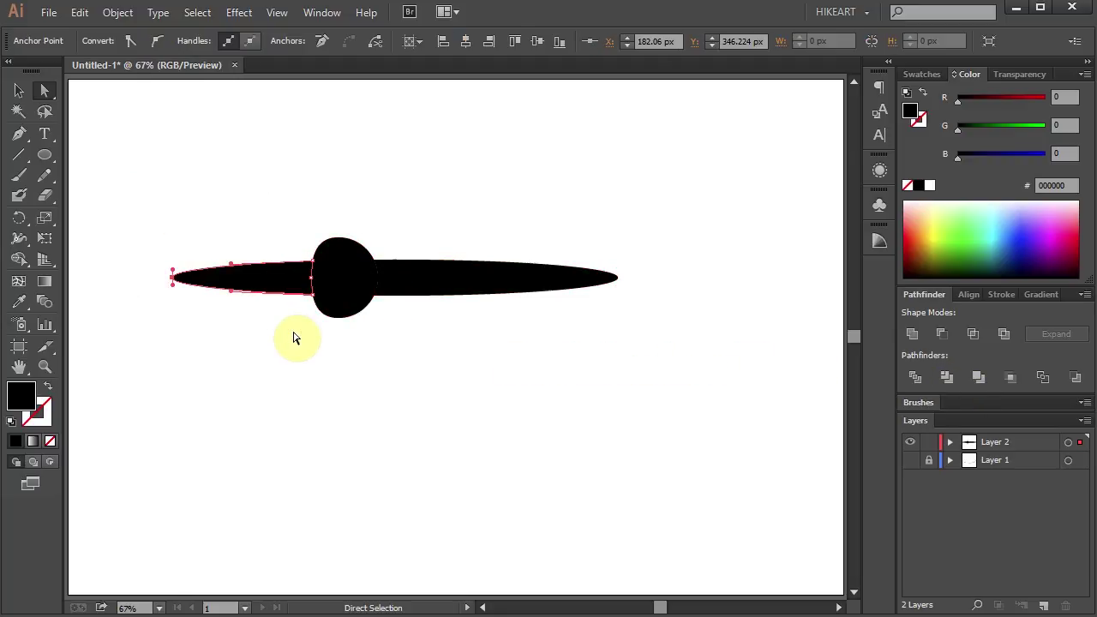
pyautogui.press('Delete')
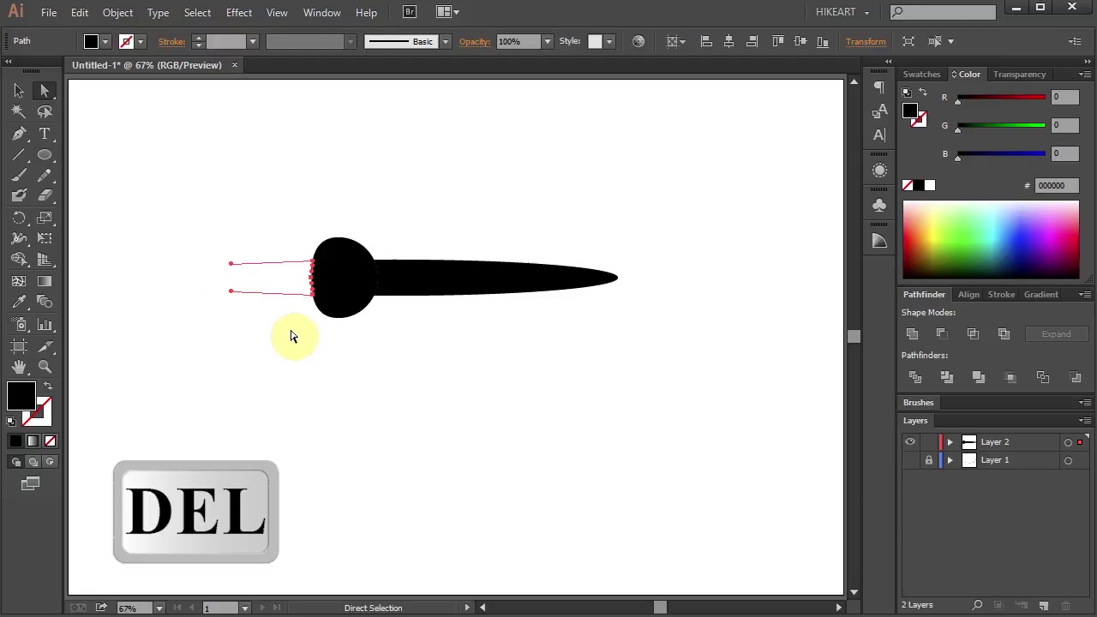
pyautogui.press('Delete')
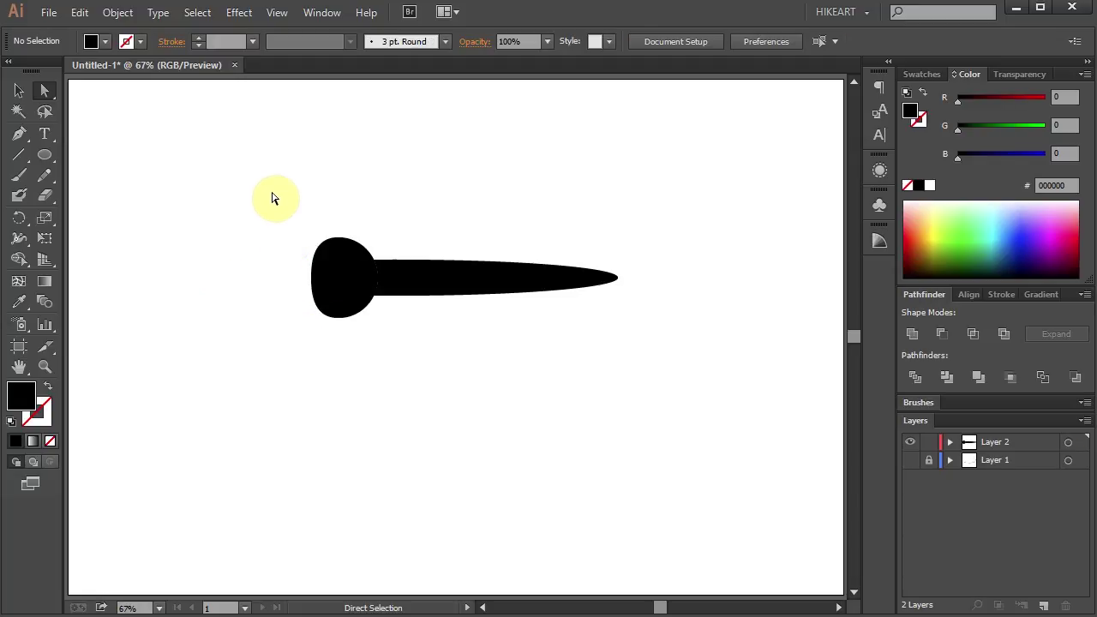
# Unite the remaining pieces into one pin shape and scale it down
pyautogui.moveTo(272, 192); pyautogui.dragTo(645, 351)
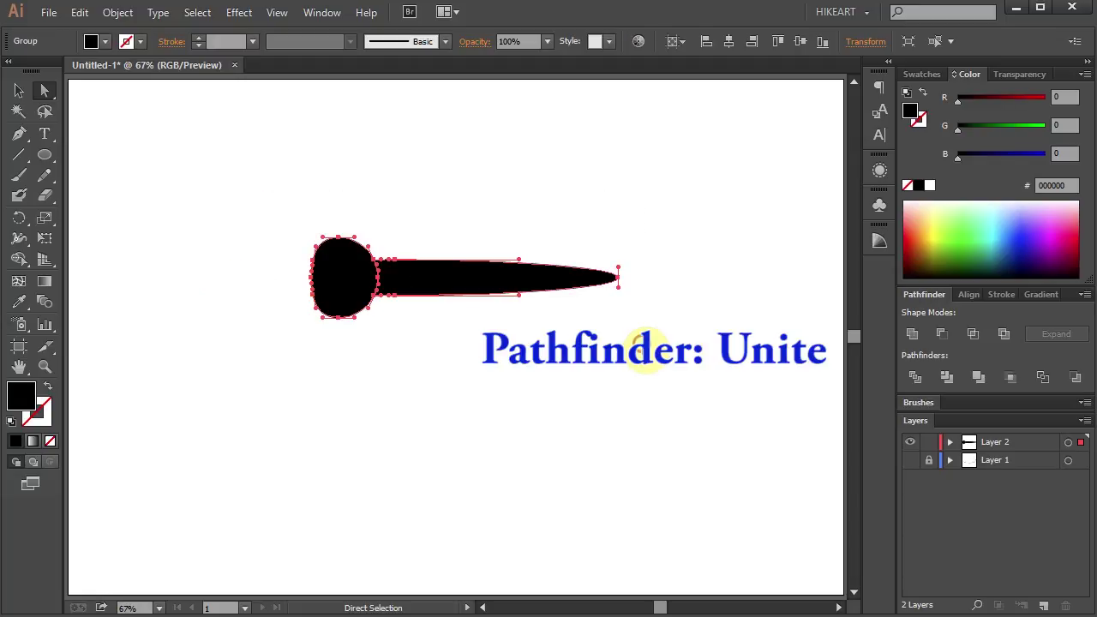
pyautogui.click(911, 334)
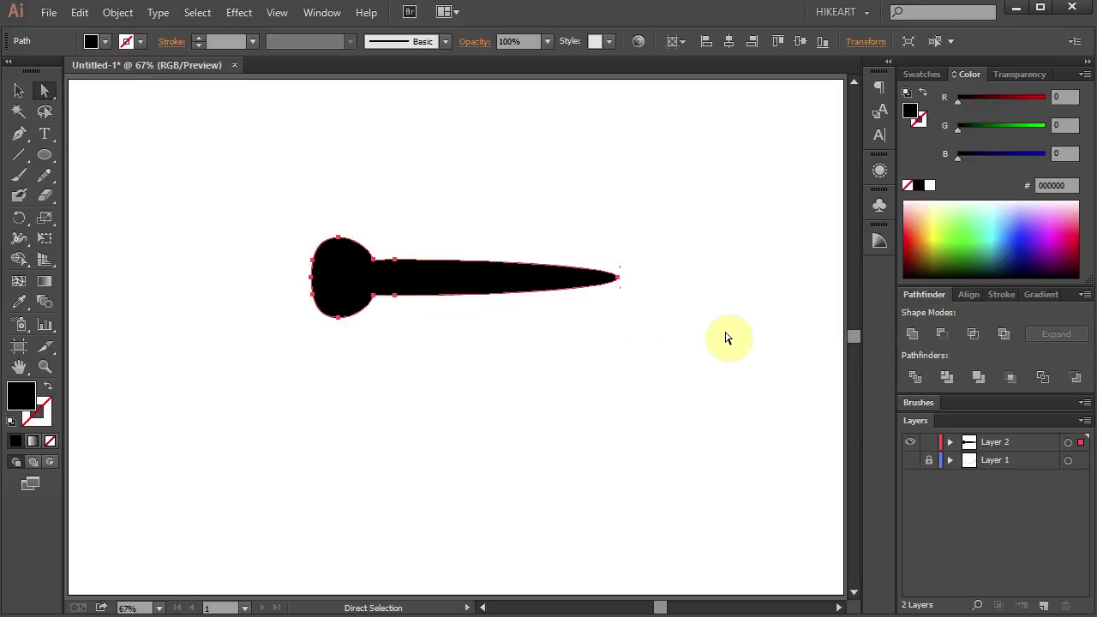
pyautogui.press('v')
pyautogui.moveTo(618, 316); pyautogui.dragTo(383, 255)
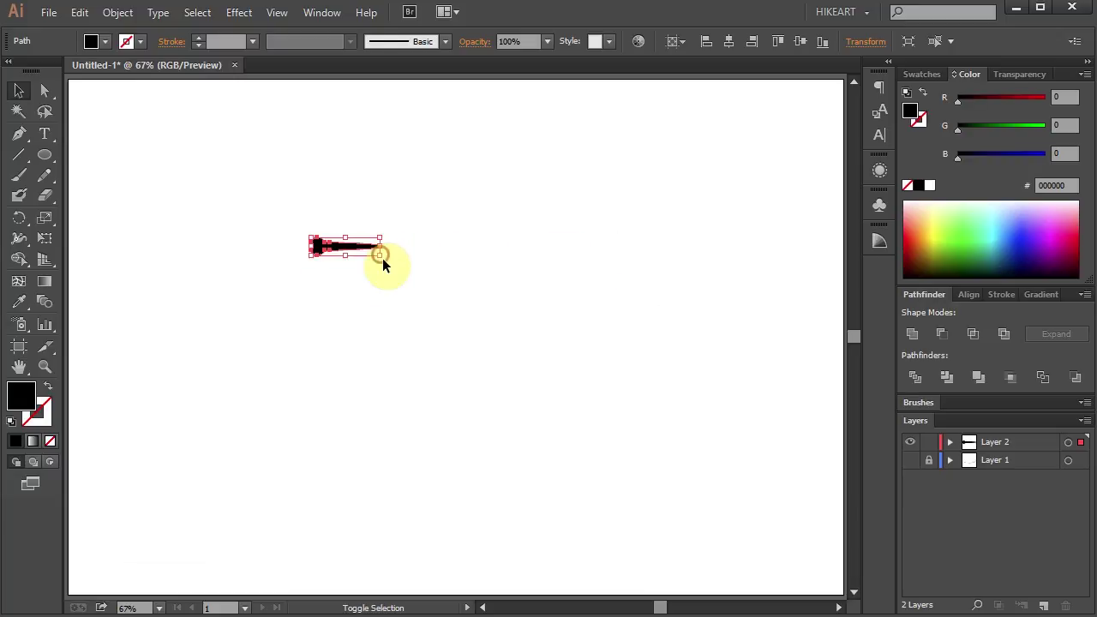
# Add the pin shape to the Brushes panel as a new Art Brush
pyautogui.click(919, 402)
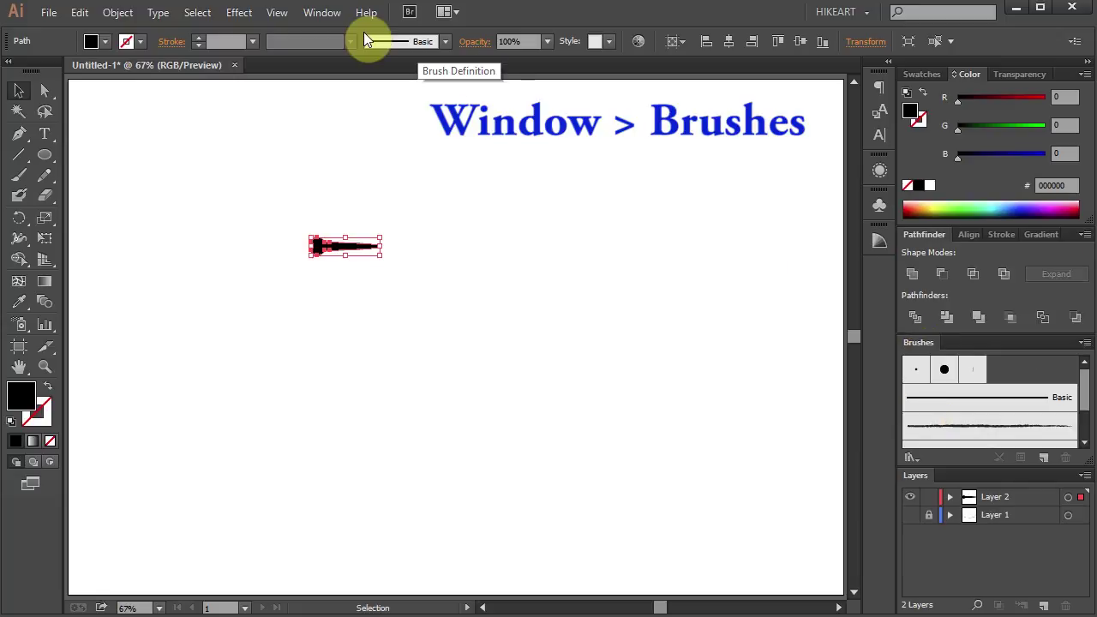
pyautogui.click(322, 12)
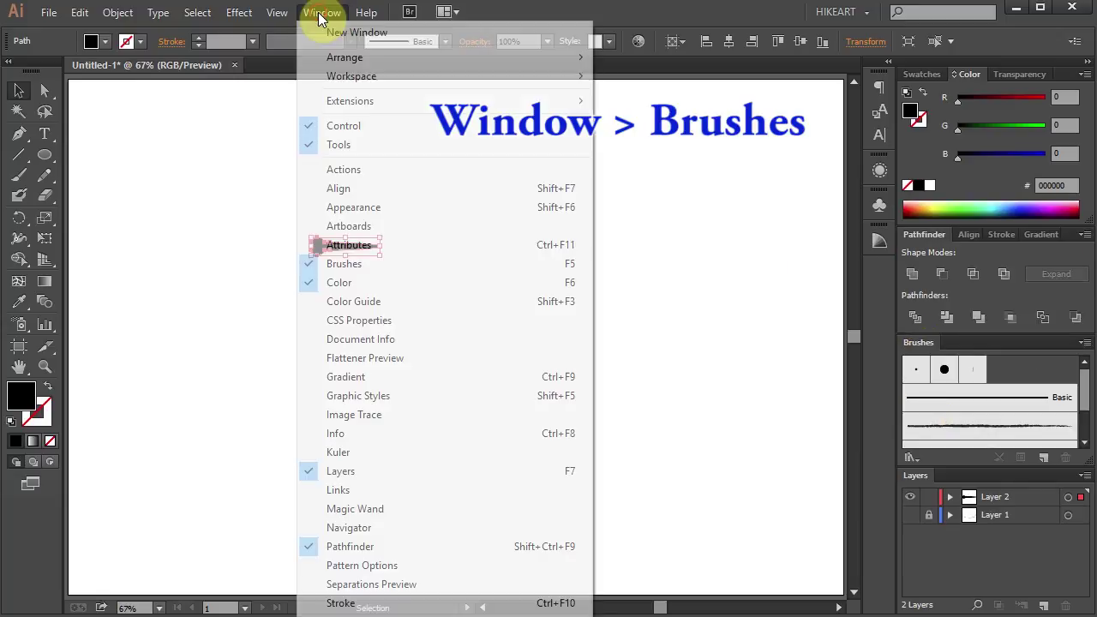
pyautogui.click(400, 274)
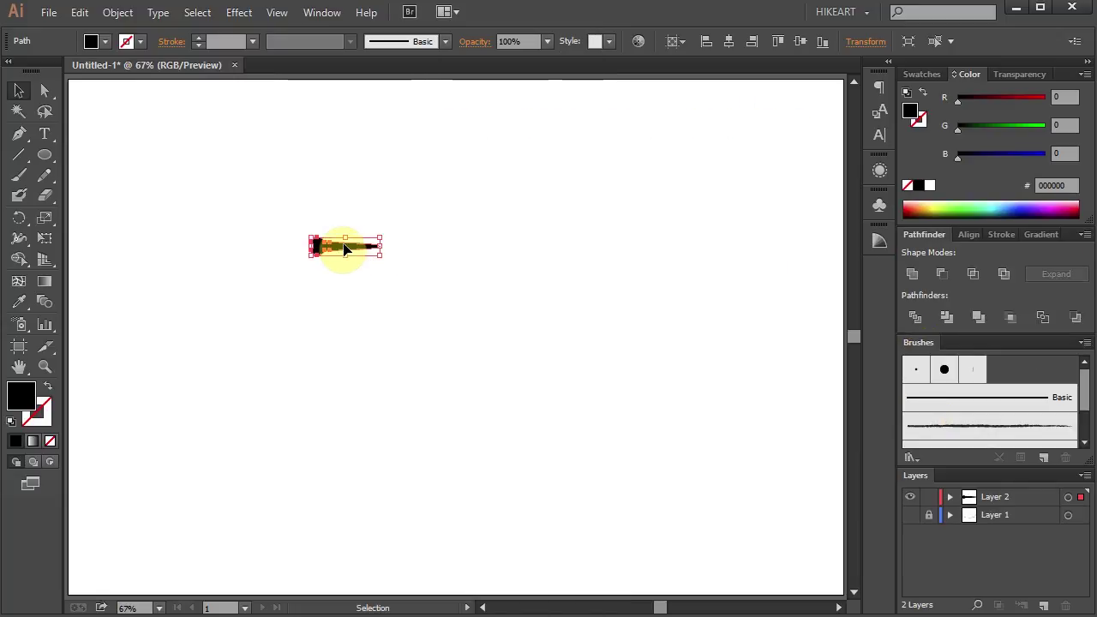
pyautogui.moveTo(346, 246); pyautogui.dragTo(1007, 391)
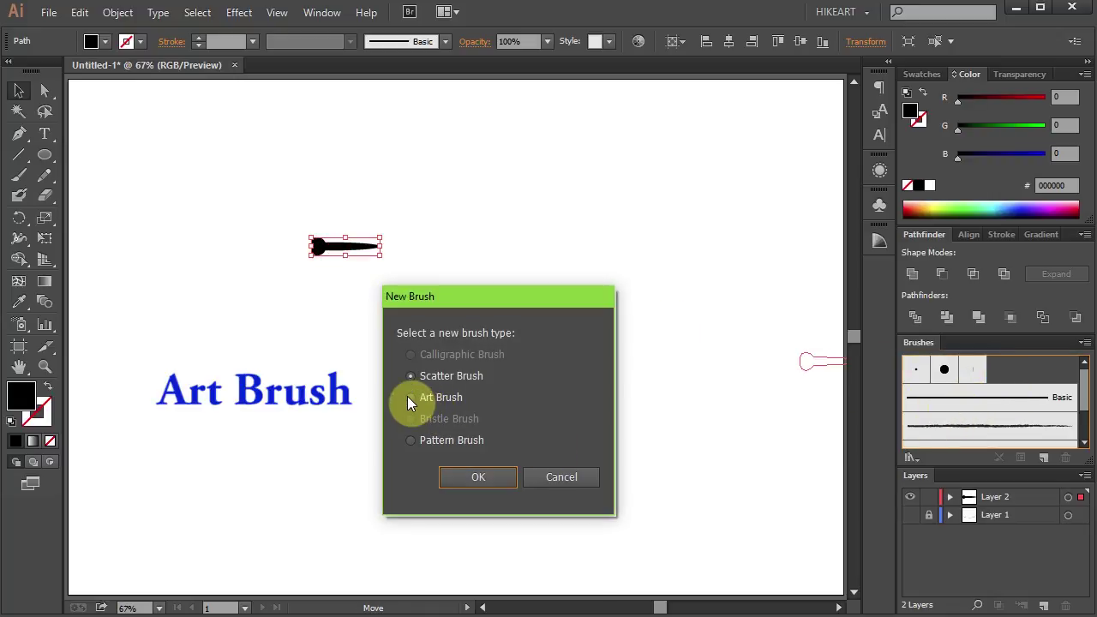
pyautogui.click(410, 399)
pyautogui.click(485, 478)
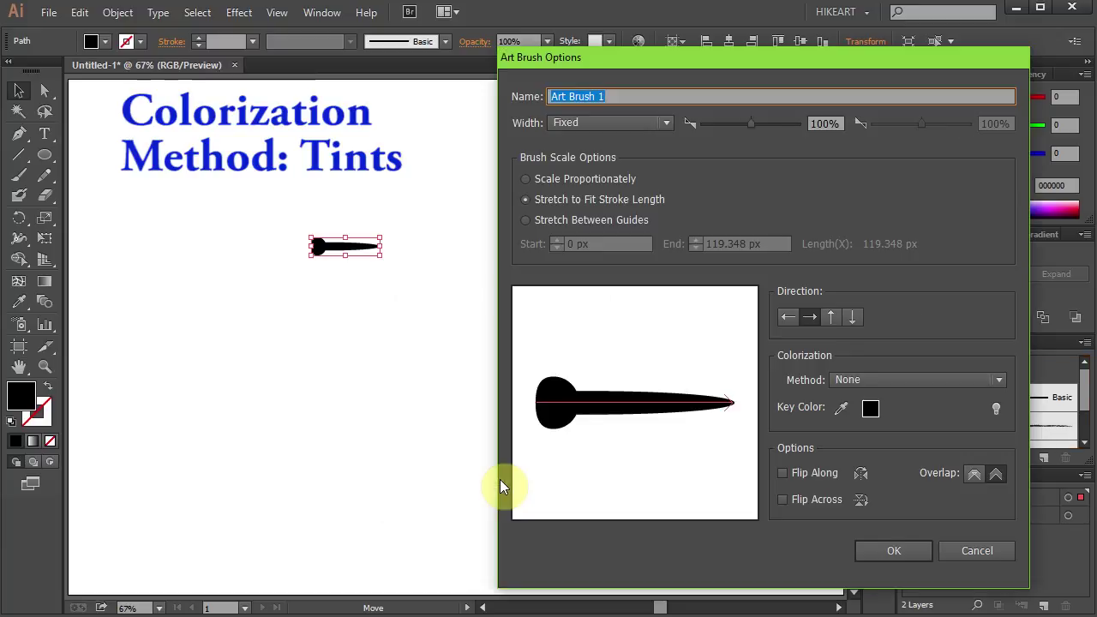
# Set the art brush colorization to Tints, confirm, and delete the original shape
pyautogui.click(994, 380)
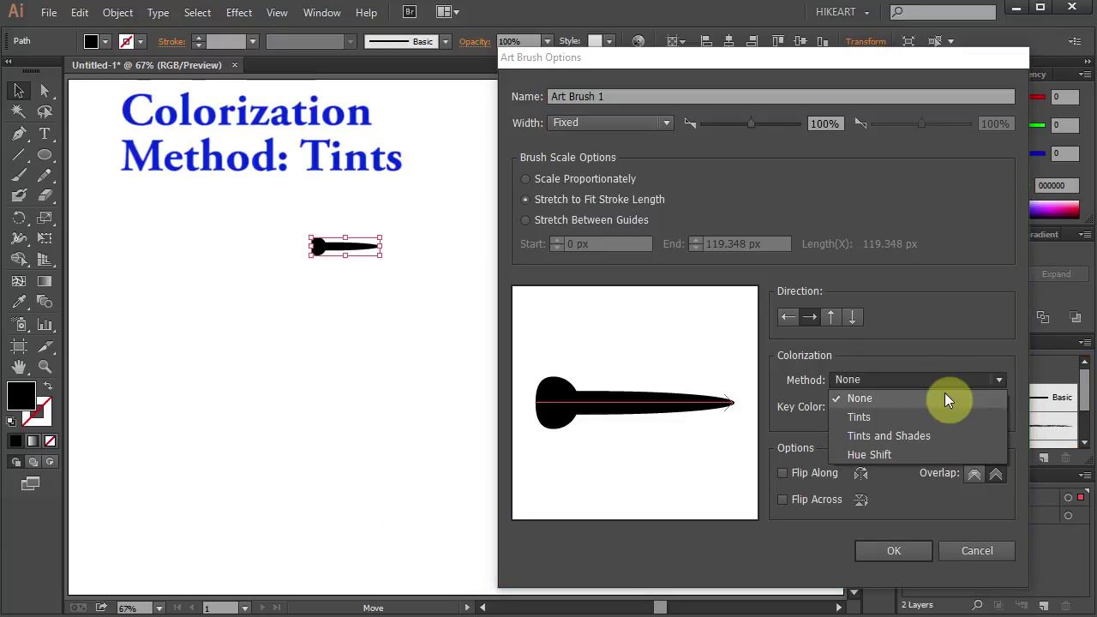
pyautogui.click(868, 415)
pyautogui.click(894, 550)
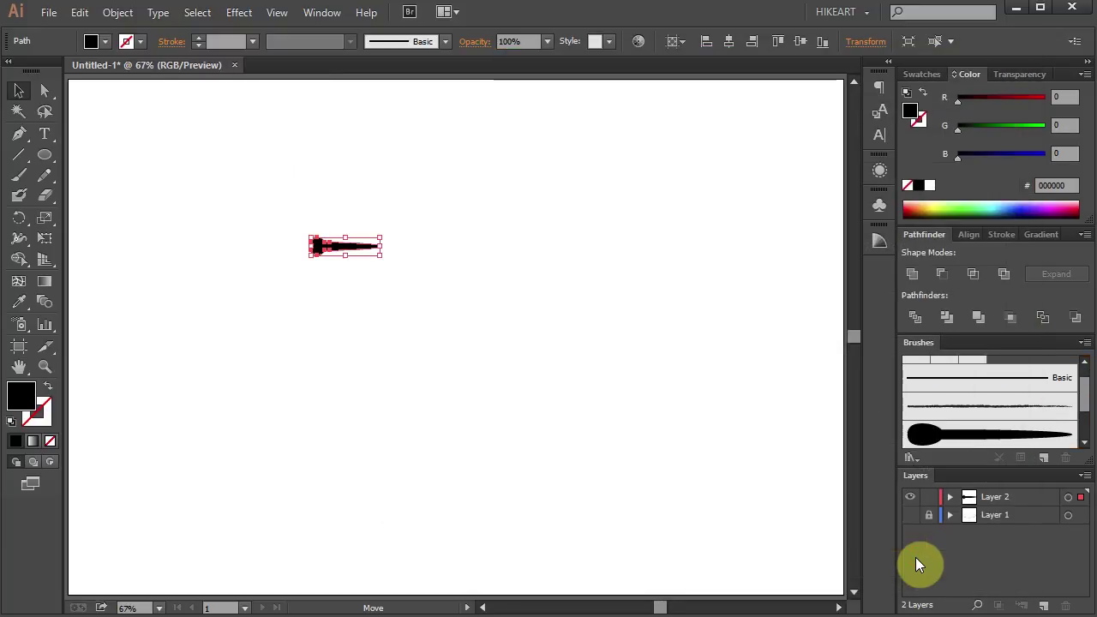
pyautogui.press('Delete')
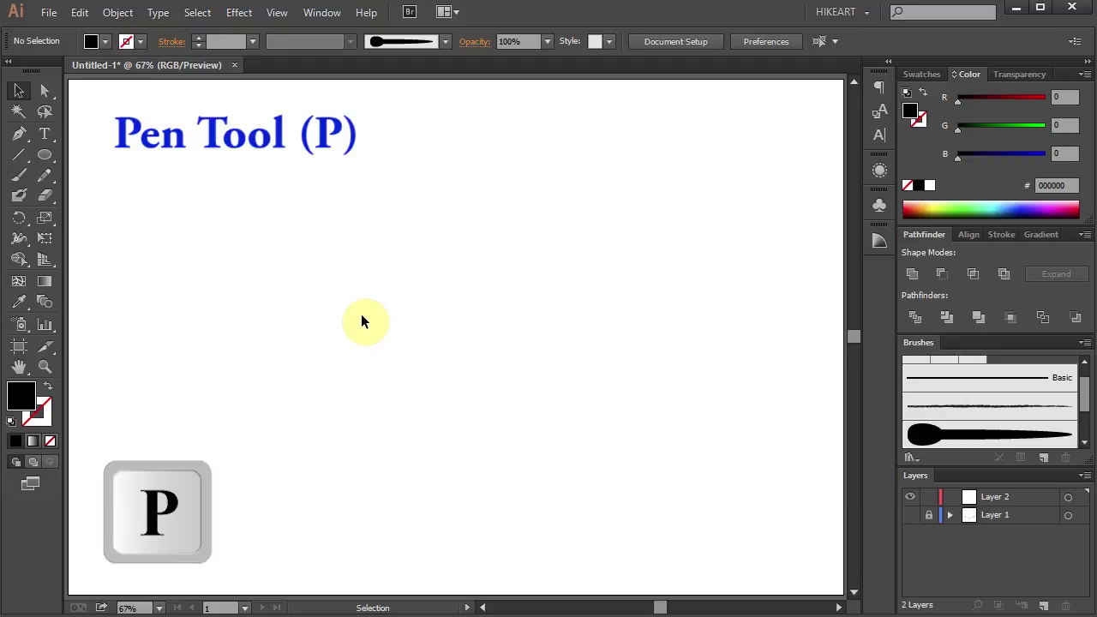
# Draw a short vertical line and apply the tapered art brush to it
pyautogui.press('p')
pyautogui.click(199, 251)
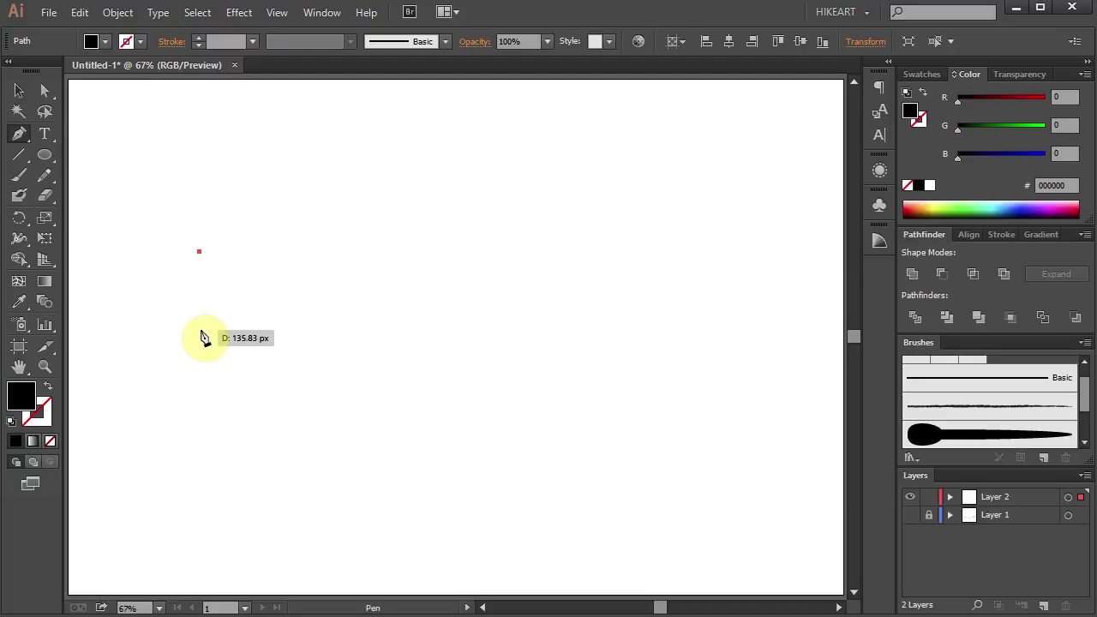
pyautogui.keyDown('shift'); pyautogui.click(201, 327); pyautogui.keyUp('shift')
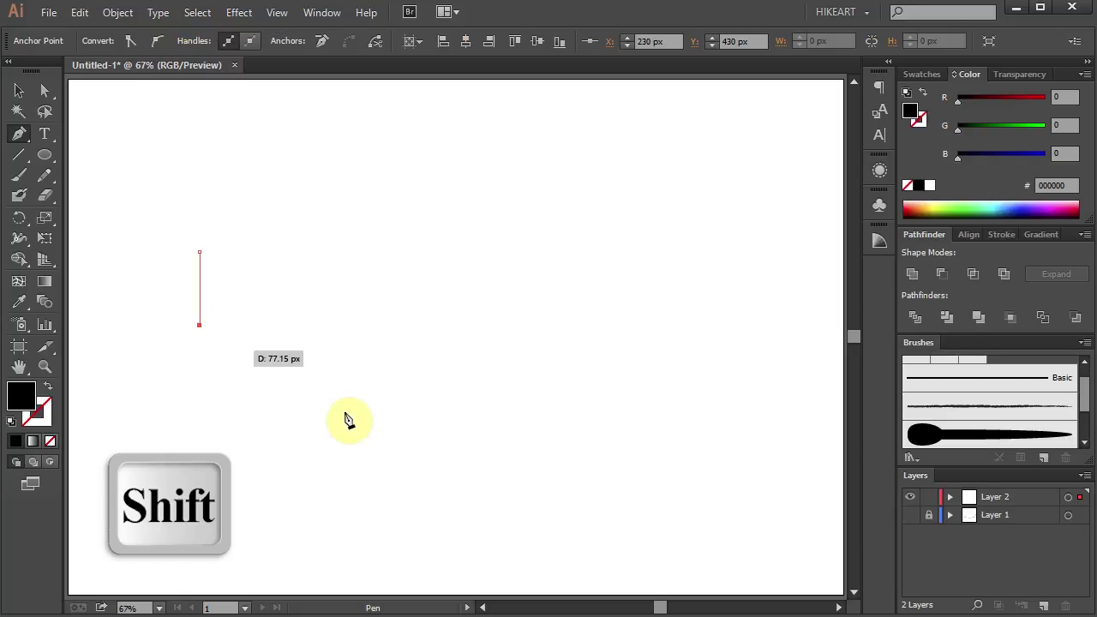
pyautogui.click(929, 435)
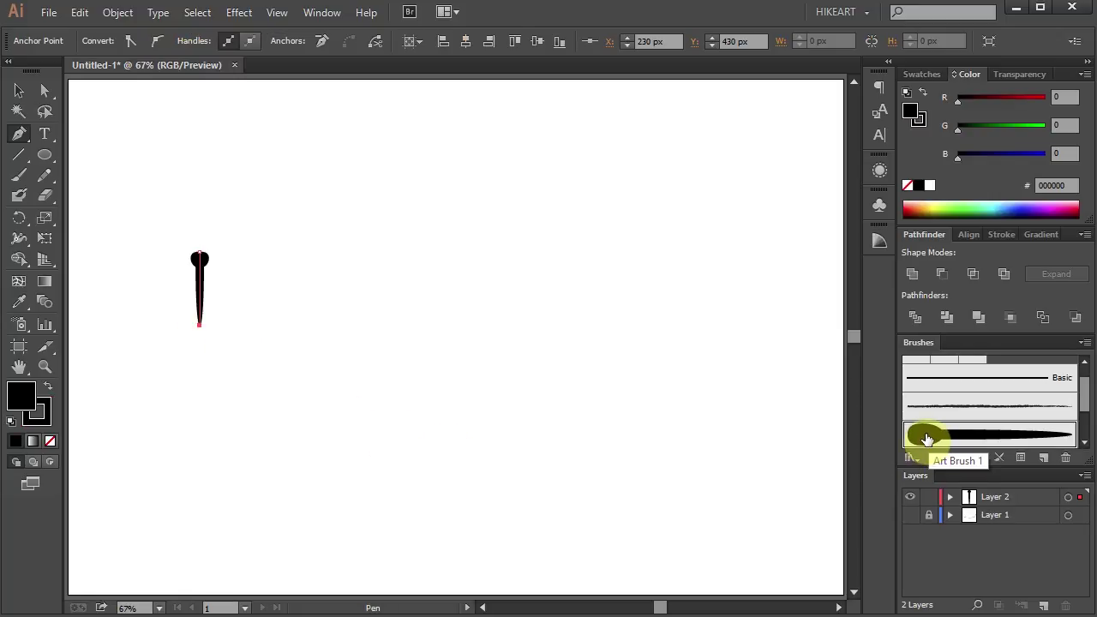
pyautogui.click(244, 13)
# Apply a Transform effect with 20° angle and 17 copies, then nudge the rosette left
pyautogui.moveTo(333, 150)
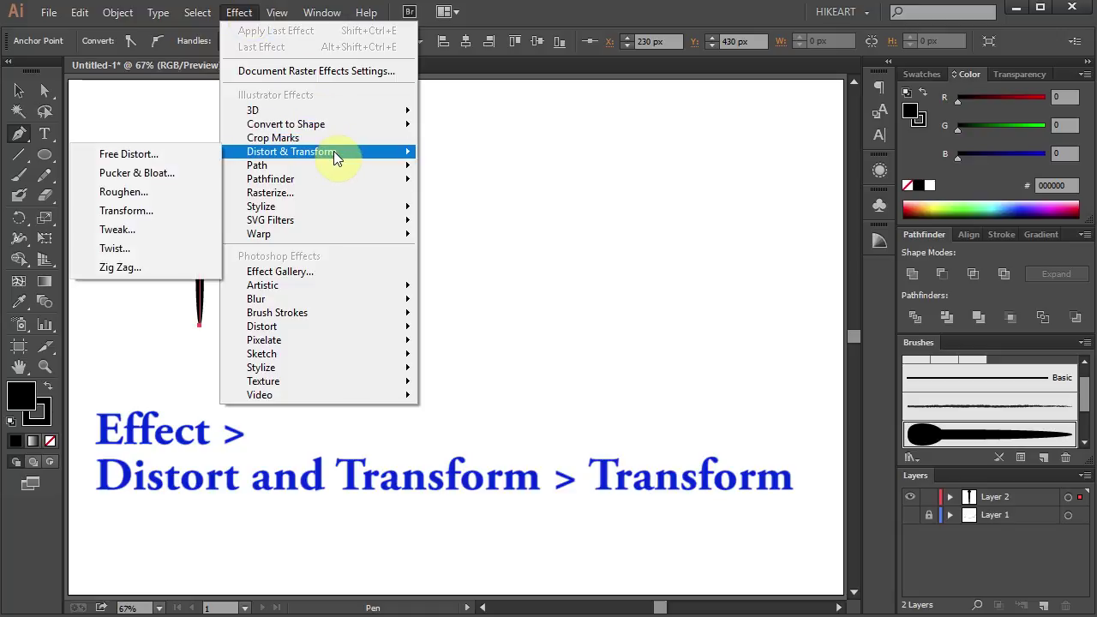
pyautogui.click(151, 211)
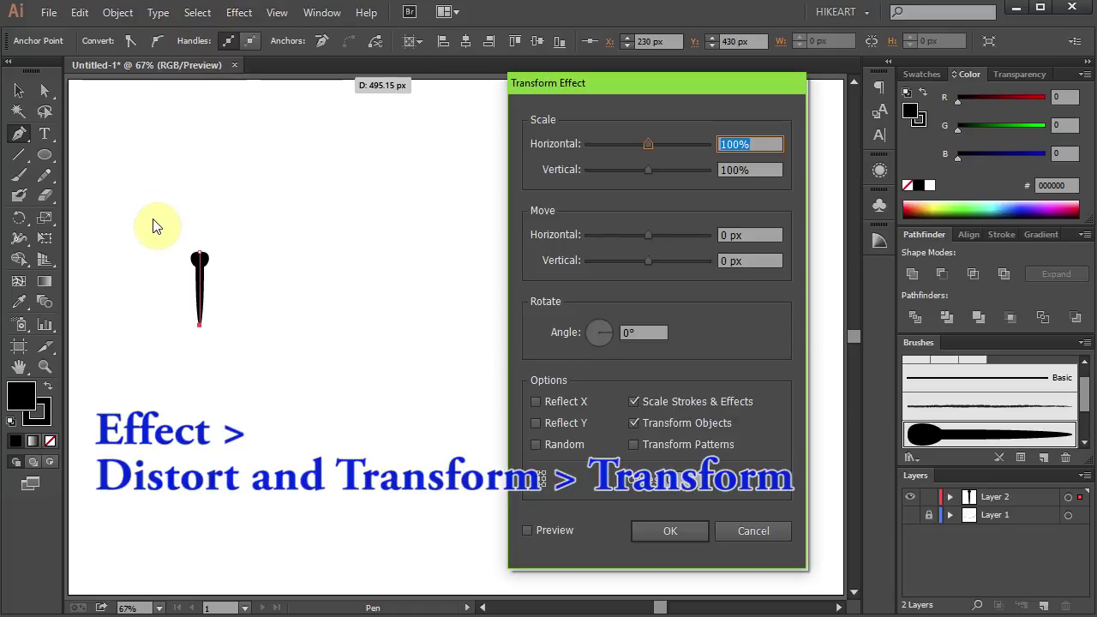
pyautogui.click(528, 530)
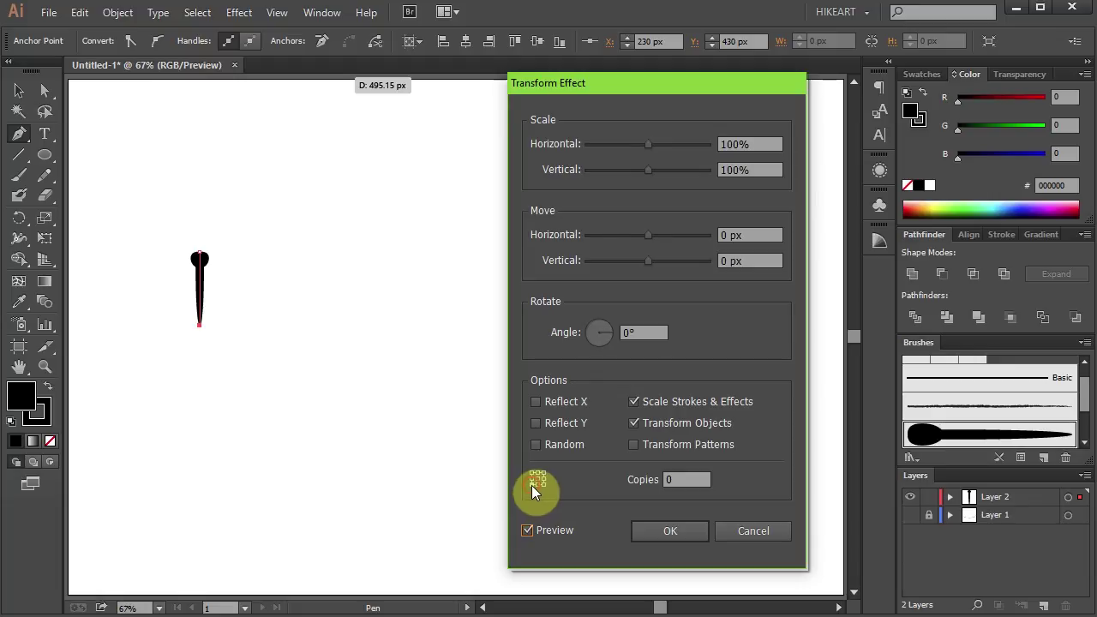
pyautogui.click(638, 333)
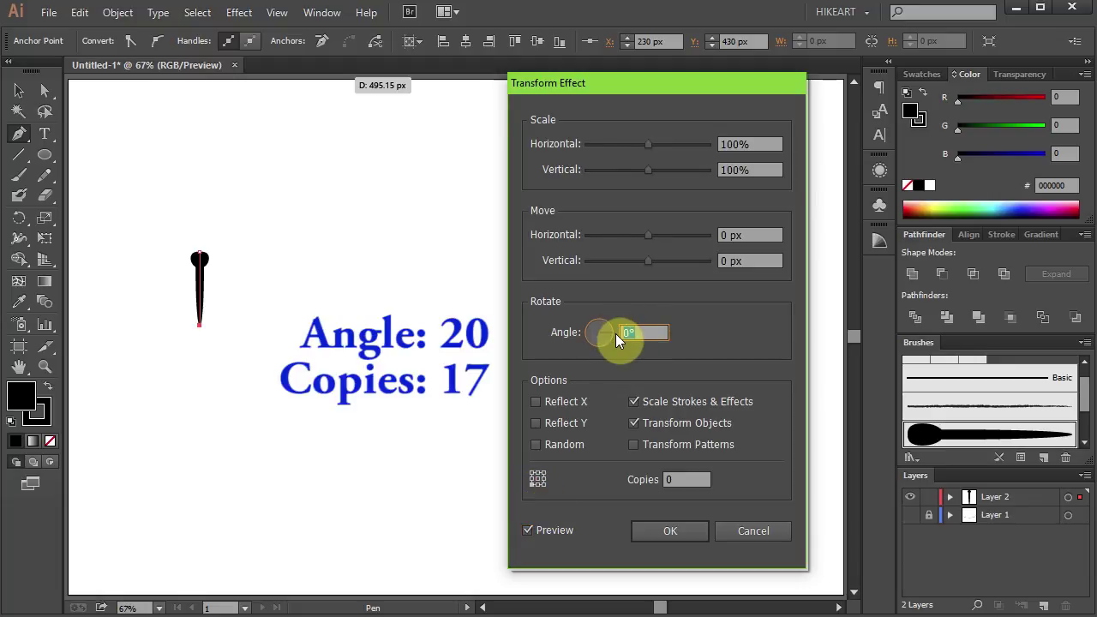
pyautogui.write('20')
pyautogui.click(678, 480)
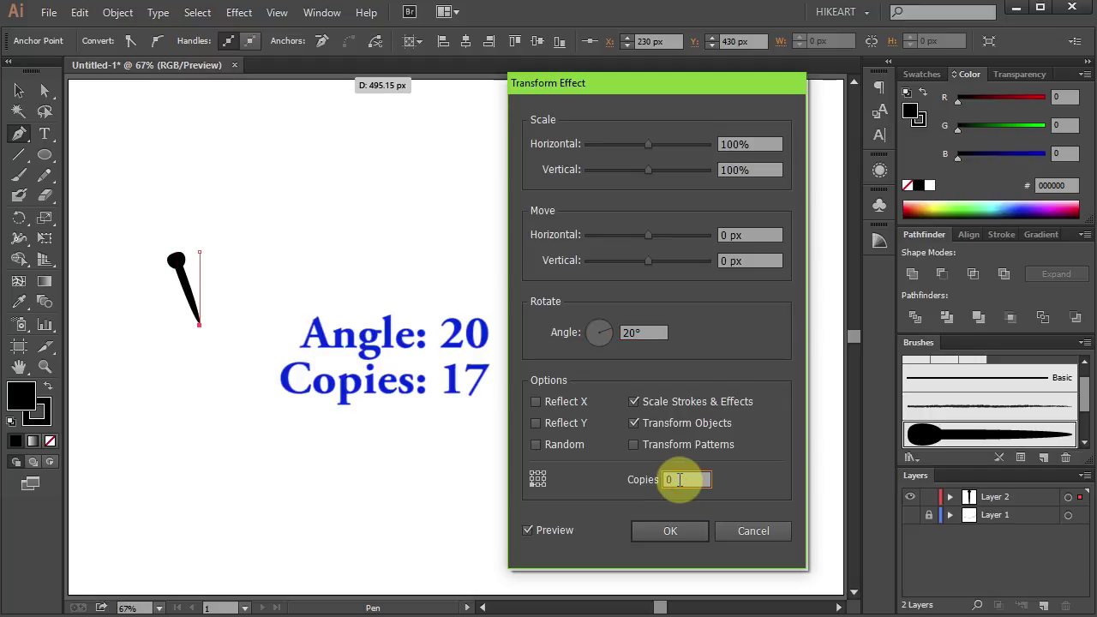
pyautogui.write('17')
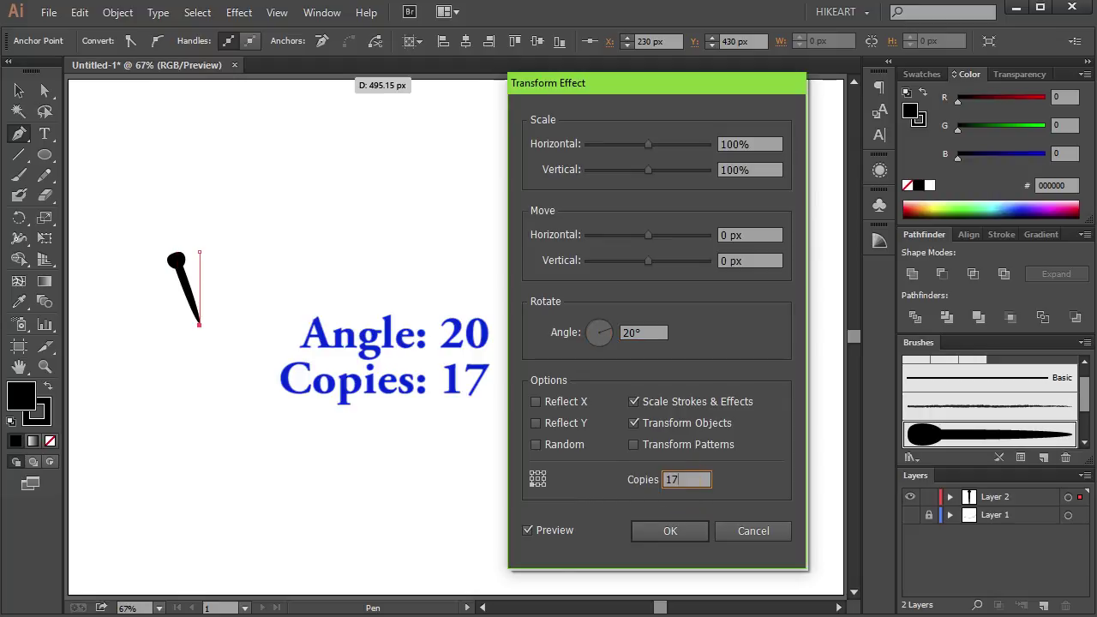
pyautogui.click(527, 532)
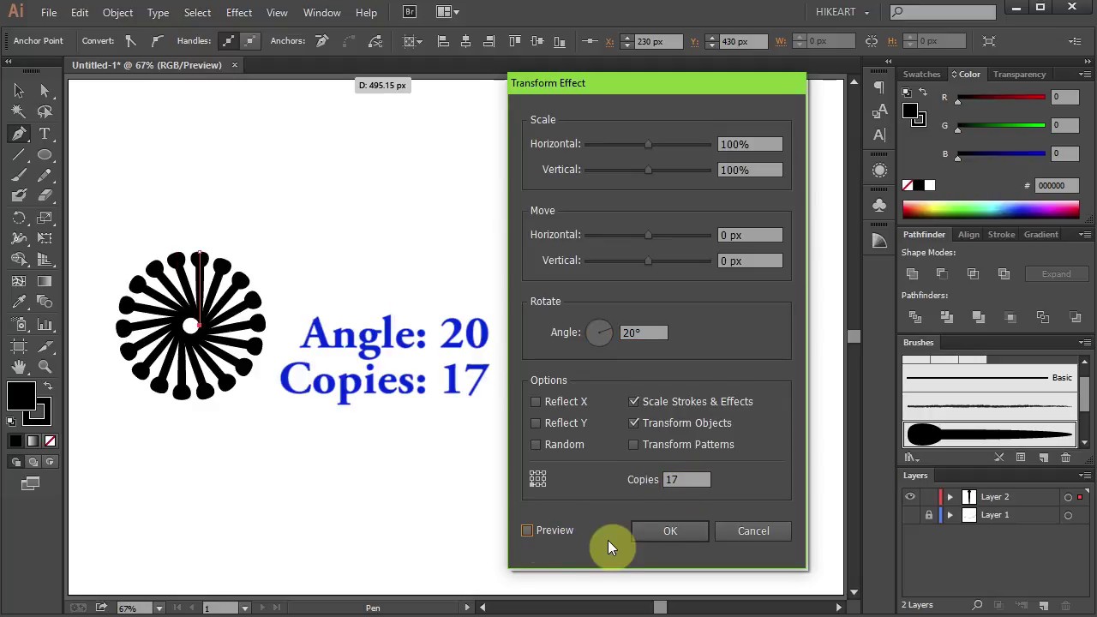
pyautogui.click(670, 532)
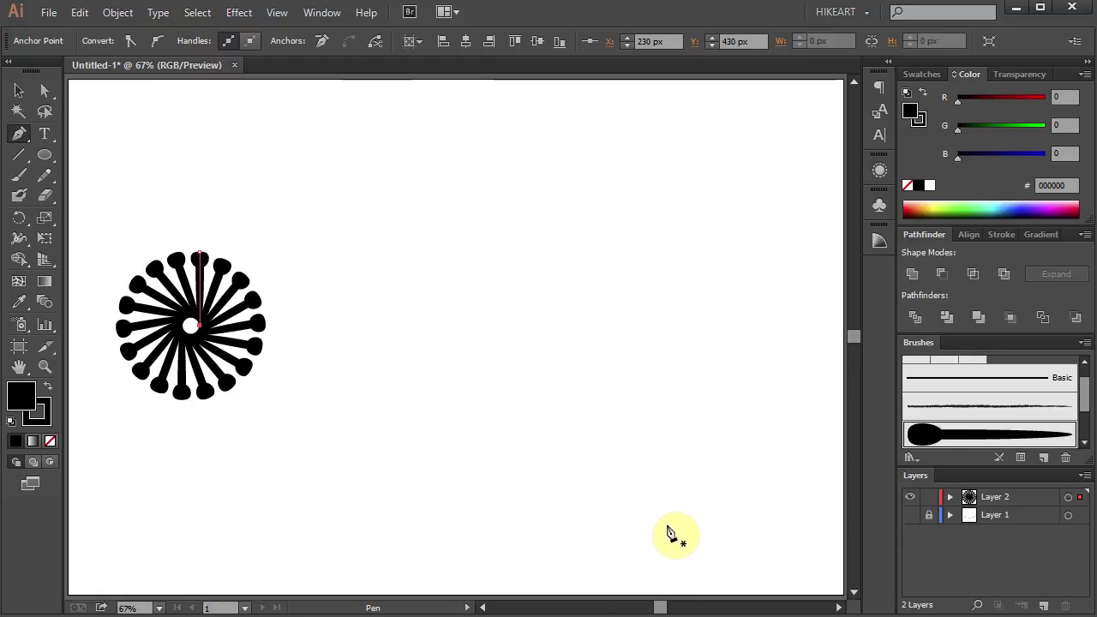
pyautogui.press('v')
pyautogui.moveTo(238, 351); pyautogui.dragTo(197, 346)
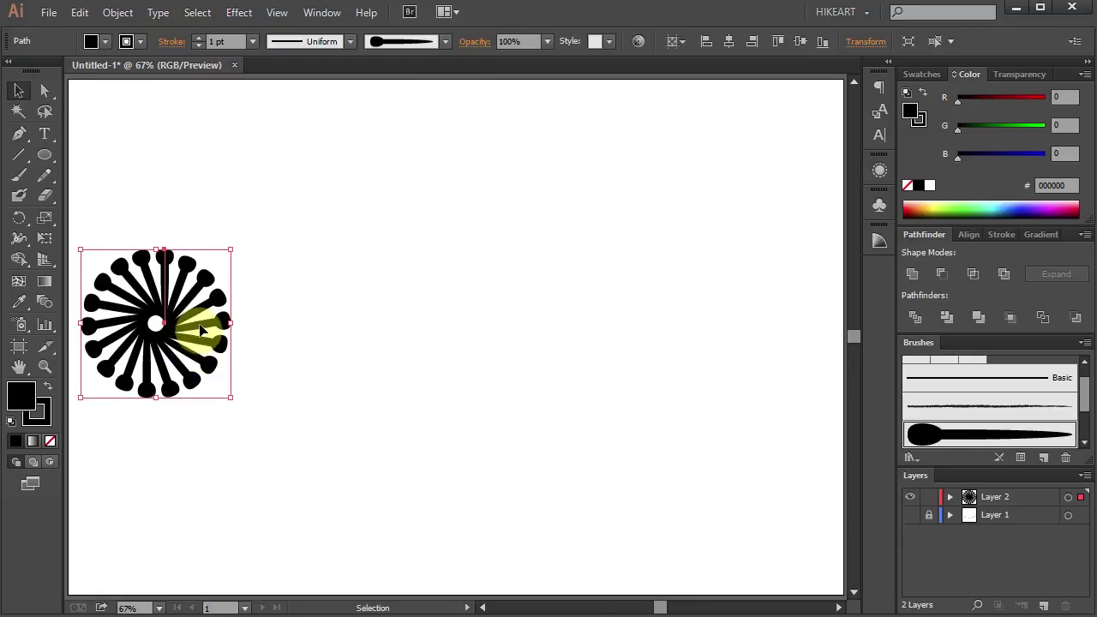
# Add a new Transform effect moving 280 px horizontally with 7 copies
pyautogui.click(240, 15)
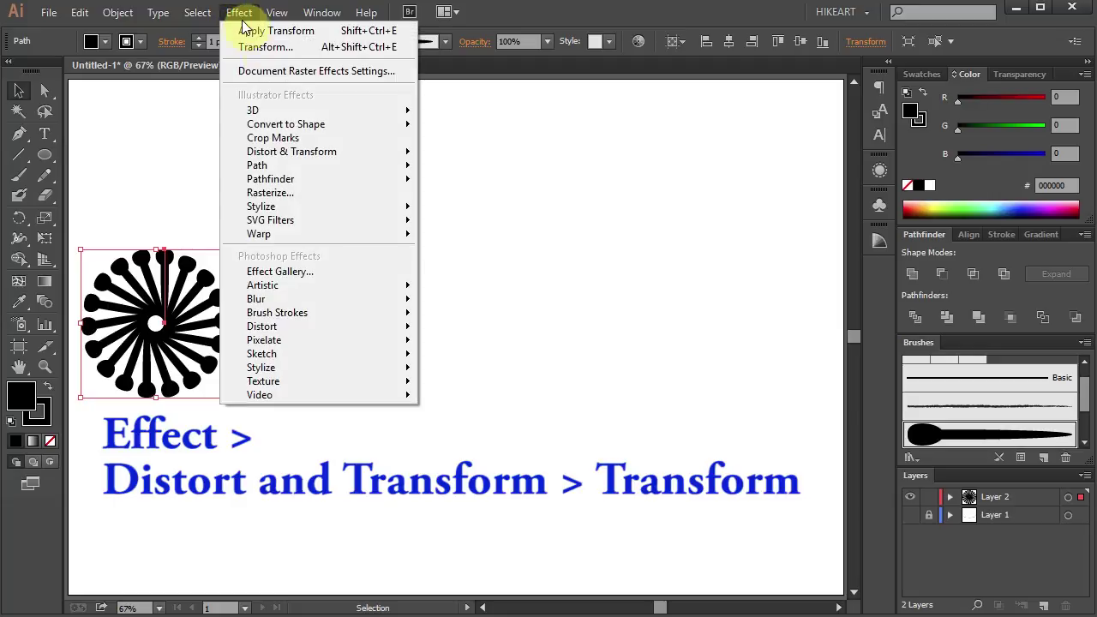
pyautogui.moveTo(310, 162)
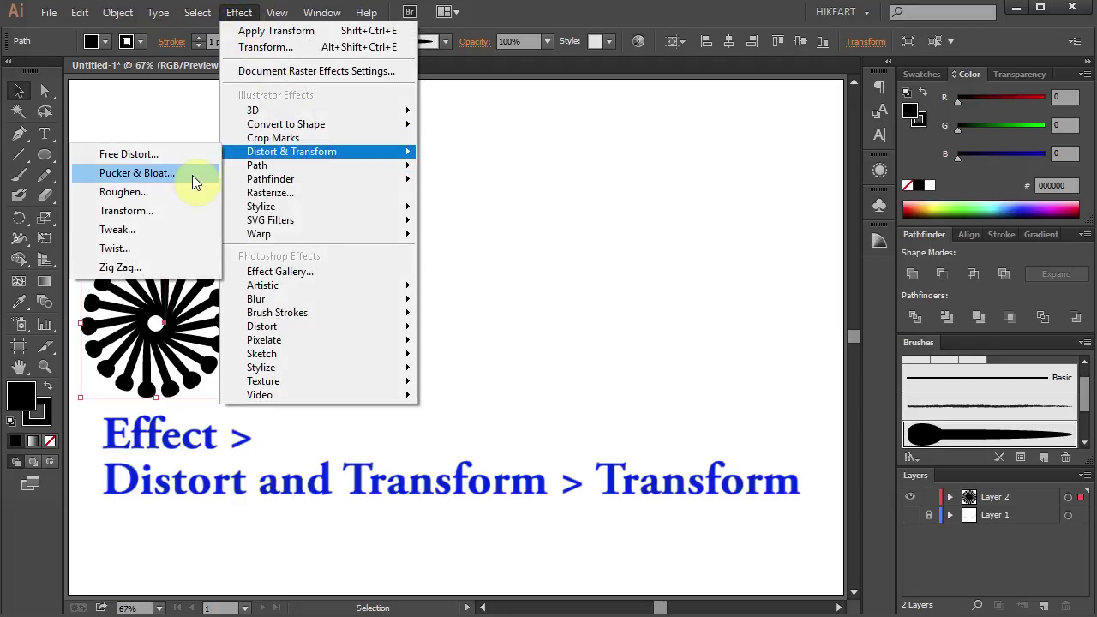
pyautogui.click(151, 211)
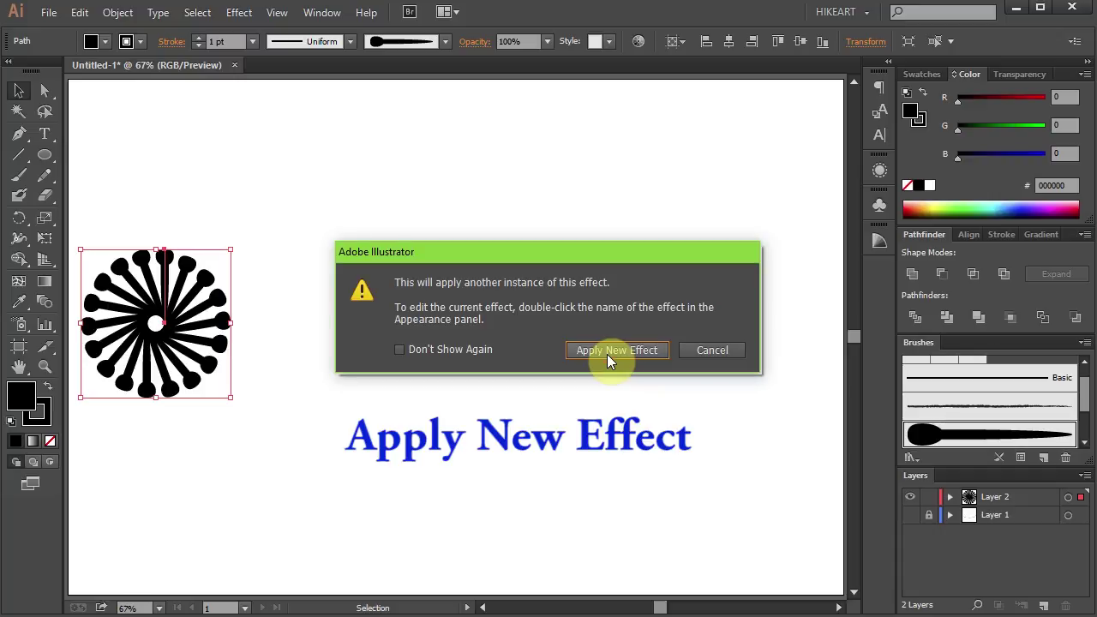
pyautogui.click(604, 356)
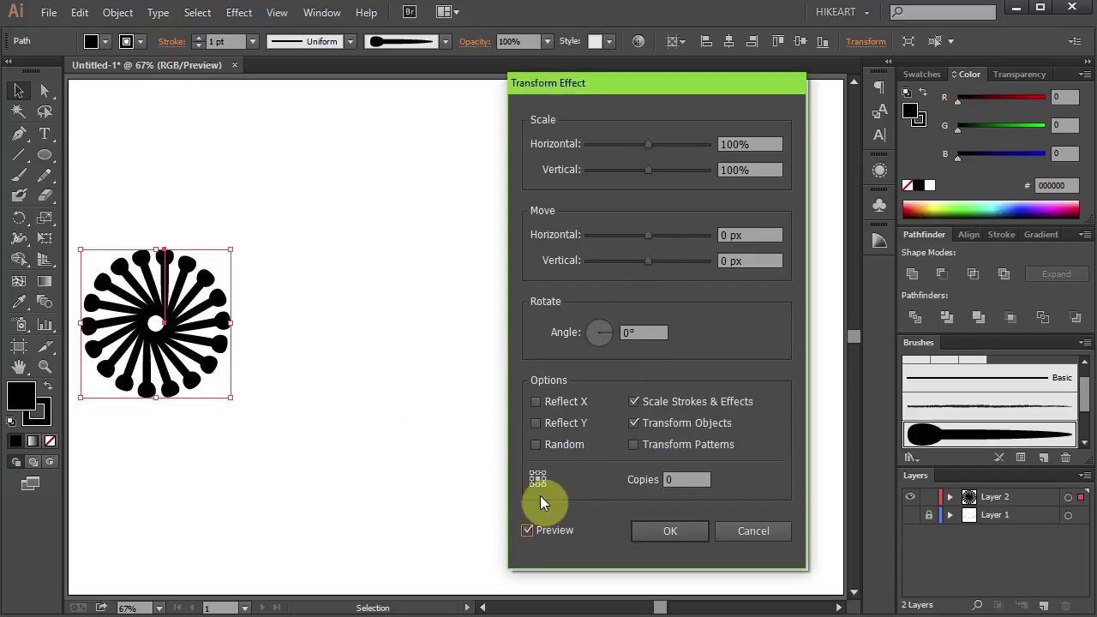
pyautogui.moveTo(649, 238); pyautogui.dragTo(718, 243)
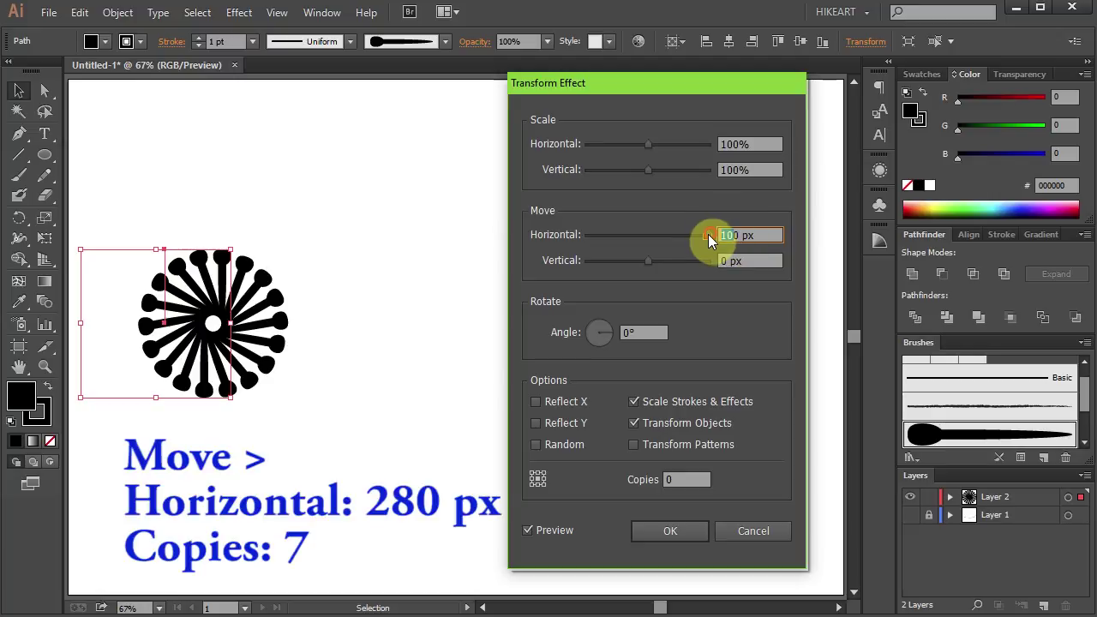
pyautogui.write('20')
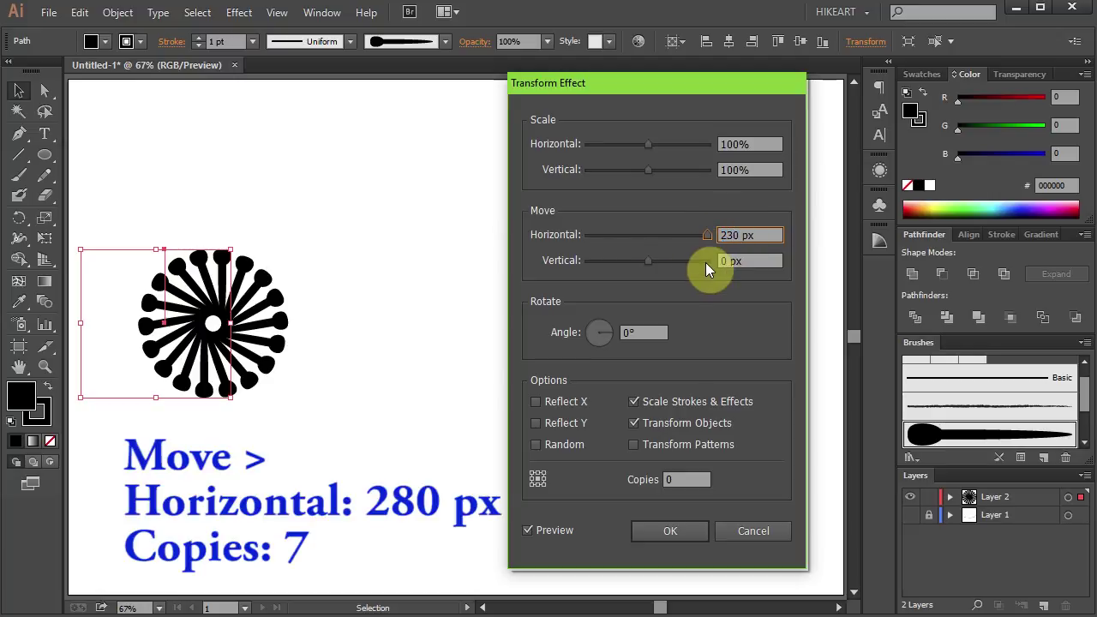
pyautogui.click(529, 532)
pyautogui.click(735, 232)
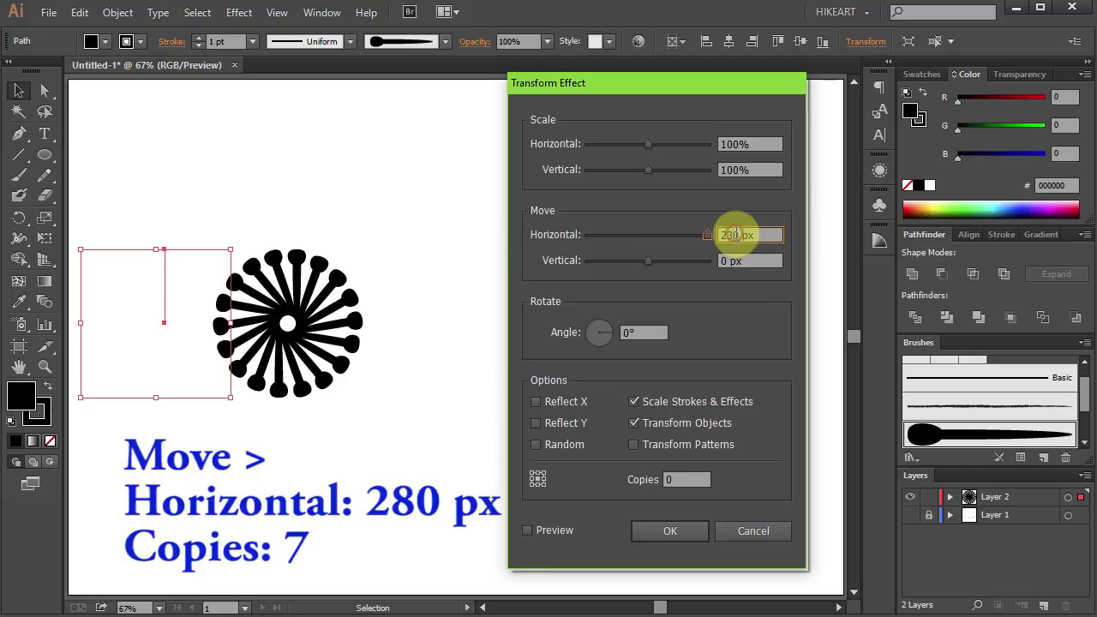
pyautogui.hotkey('shift', 'Up')
pyautogui.hotkey('shift', 'Up')
pyautogui.hotkey('shift', 'Up')
pyautogui.hotkey('shift', 'Up')
pyautogui.hotkey('shift', 'Up')
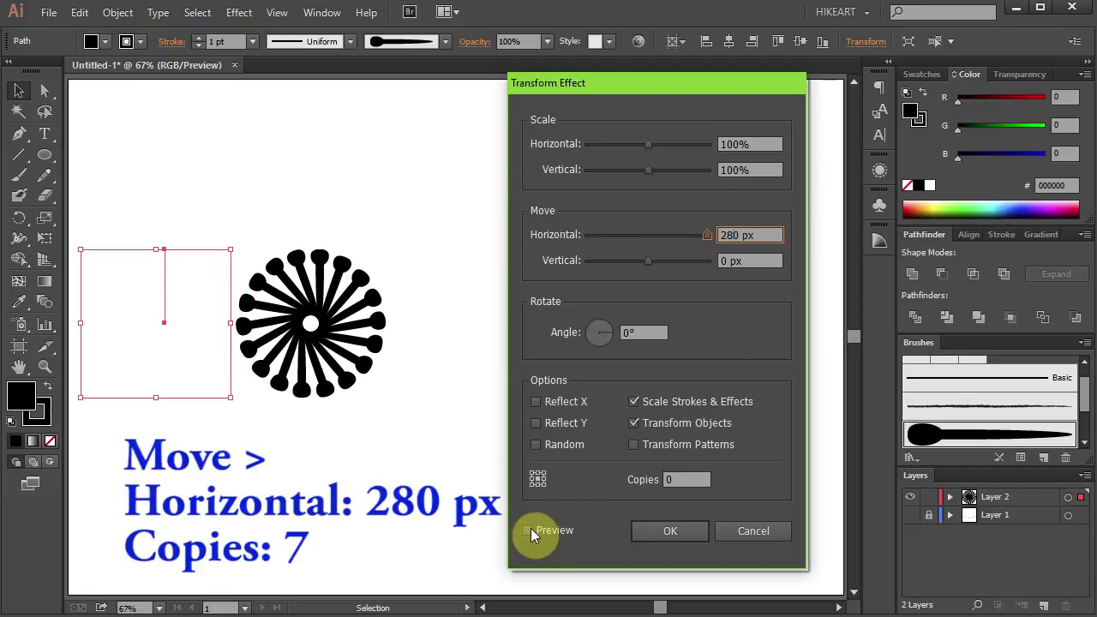
pyautogui.click(529, 531)
pyautogui.click(687, 482)
pyautogui.write('7')
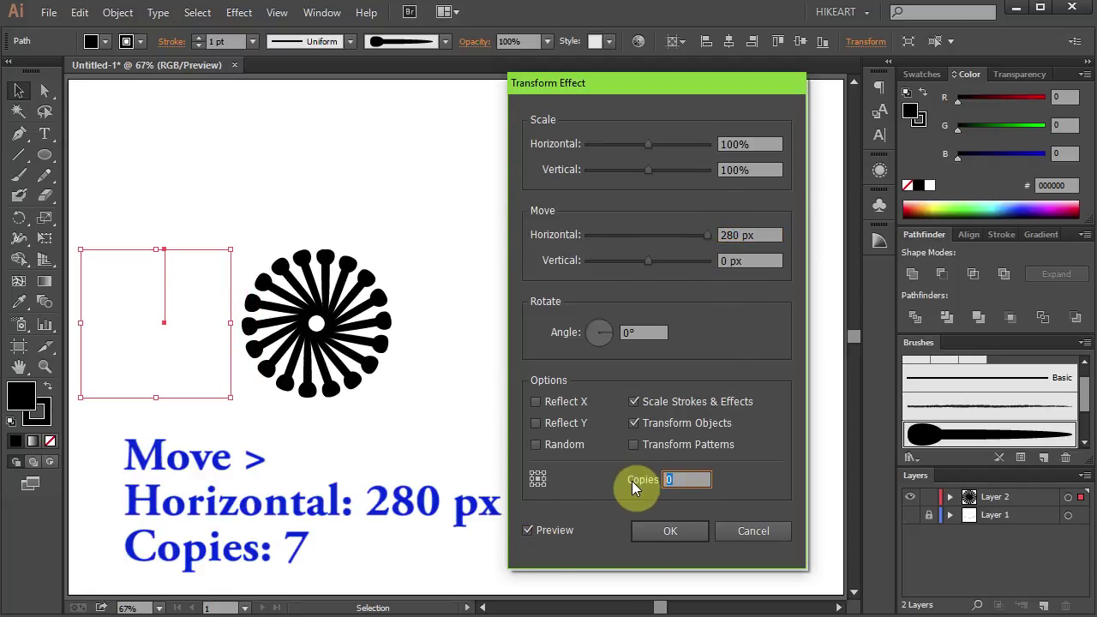
pyautogui.click(654, 534)
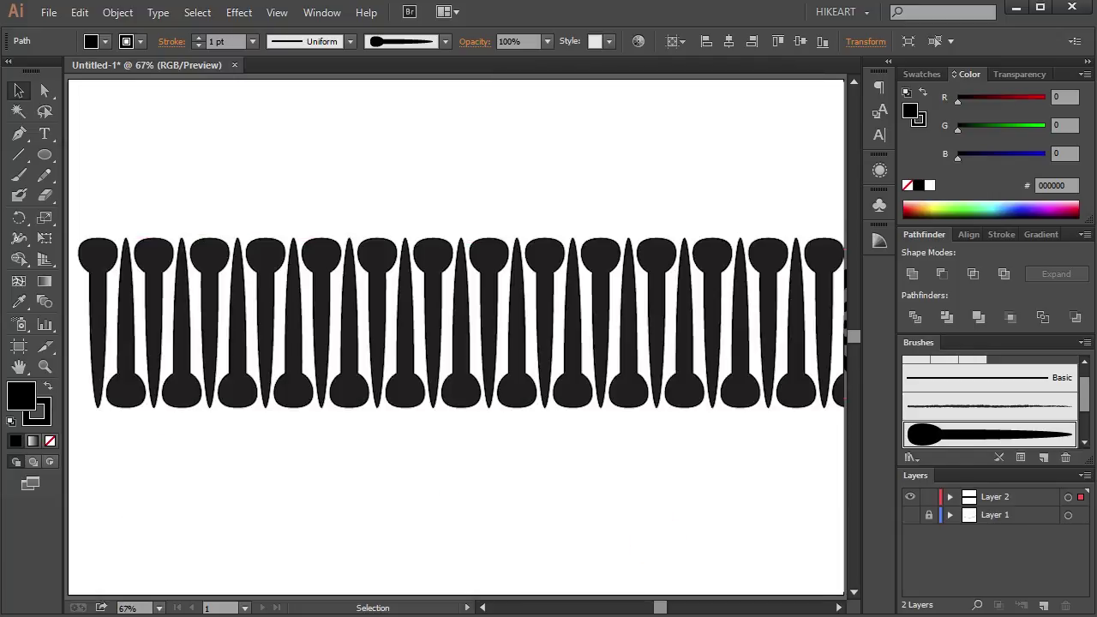
# Draw a new vertical line near the top and give it the tapered art brush
pyautogui.press('p')
pyautogui.click(98, 129)
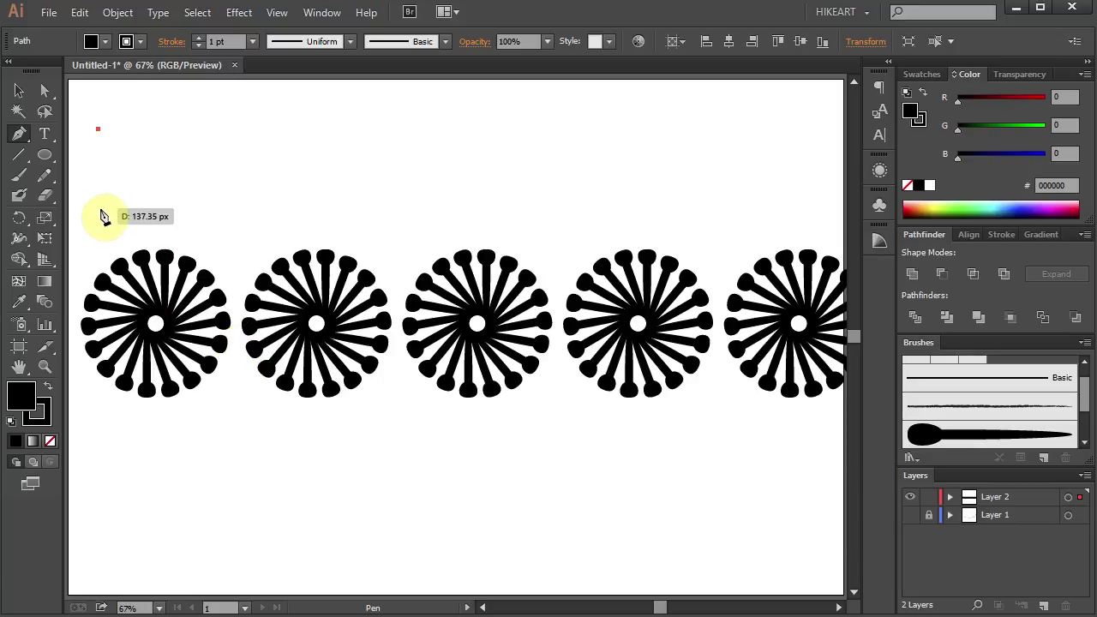
pyautogui.press('shift')
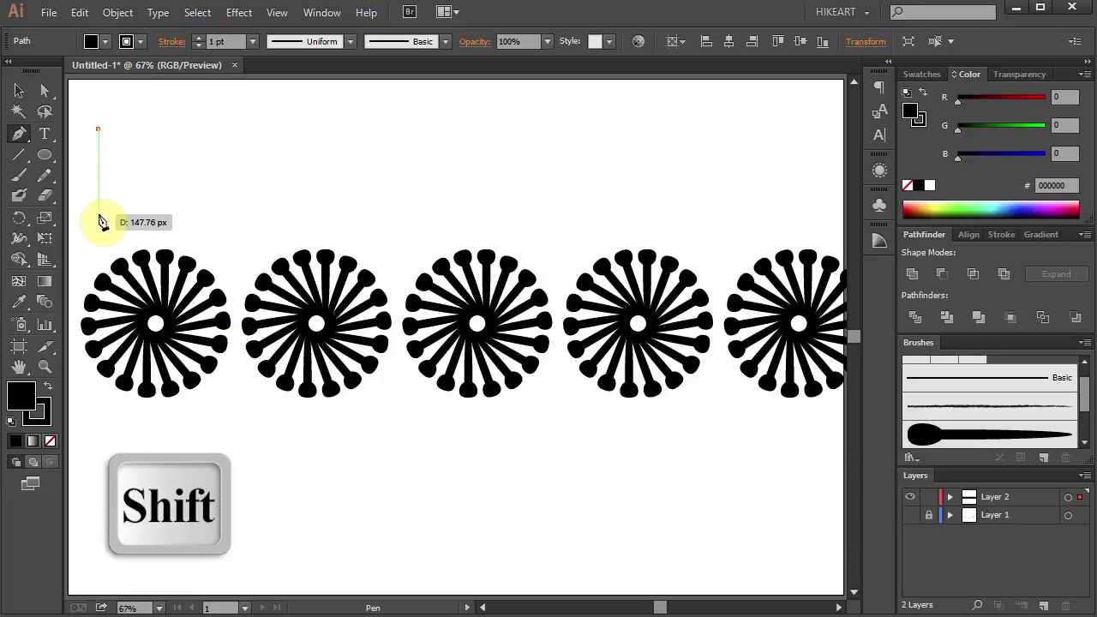
pyautogui.click(99, 210)
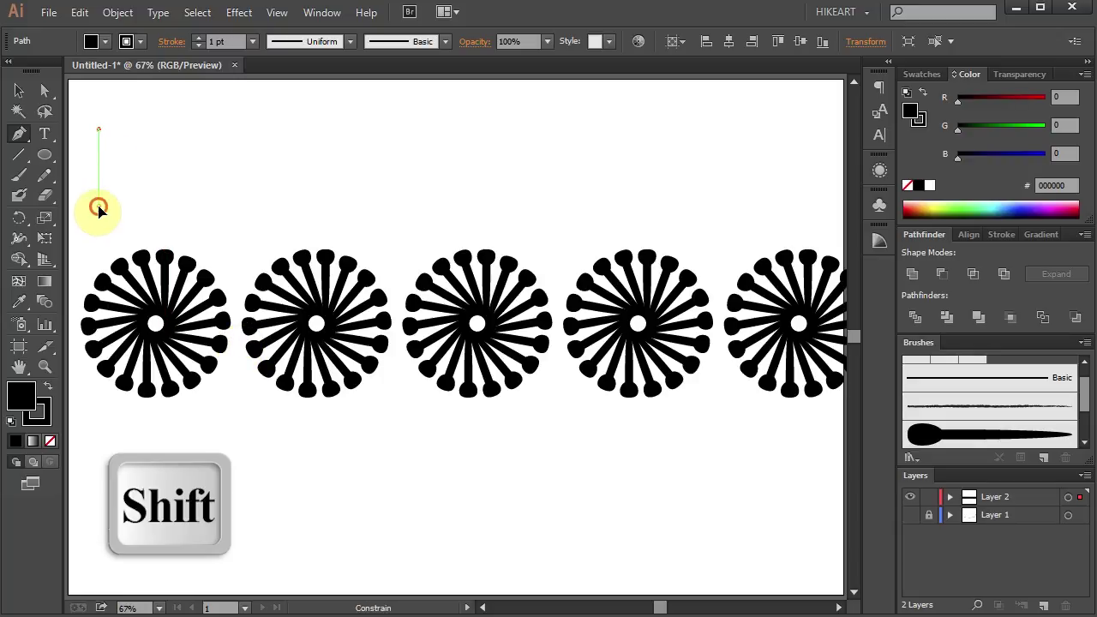
pyautogui.click(958, 436)
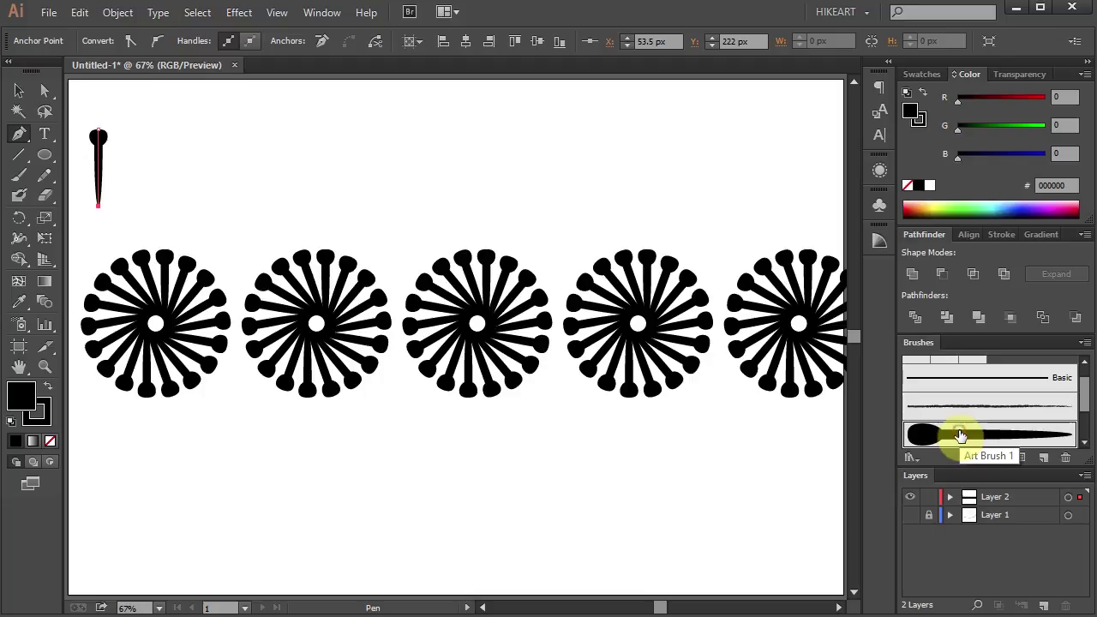
# Apply a Transform effect: Move Horizontal 22 px, Reflect Y, 80 copies
pyautogui.click(241, 12)
pyautogui.moveTo(297, 151)
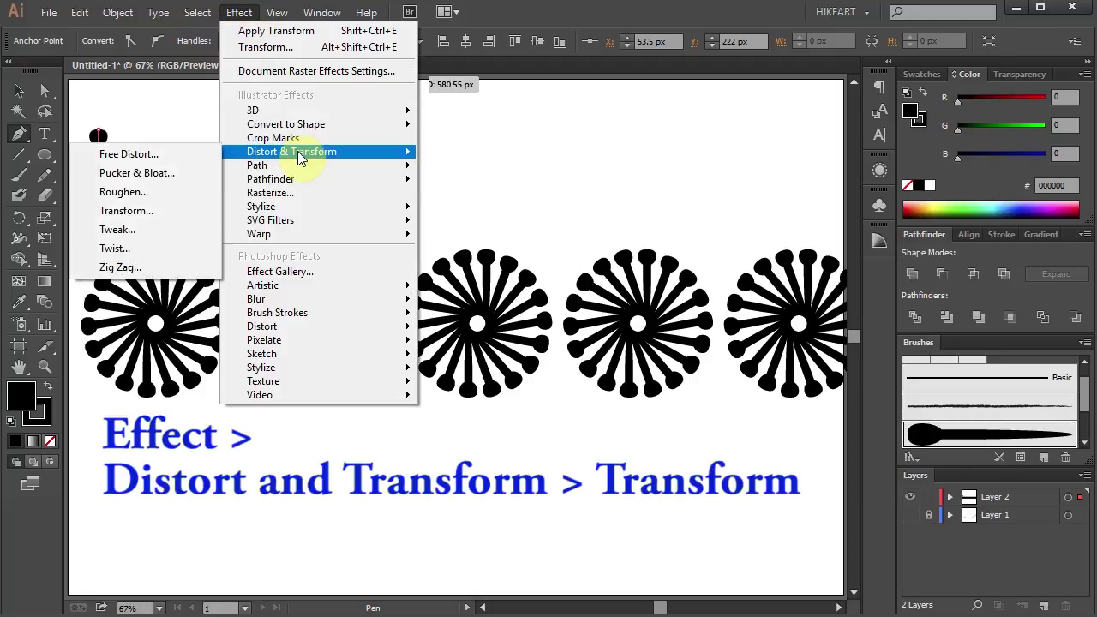
pyautogui.click(145, 212)
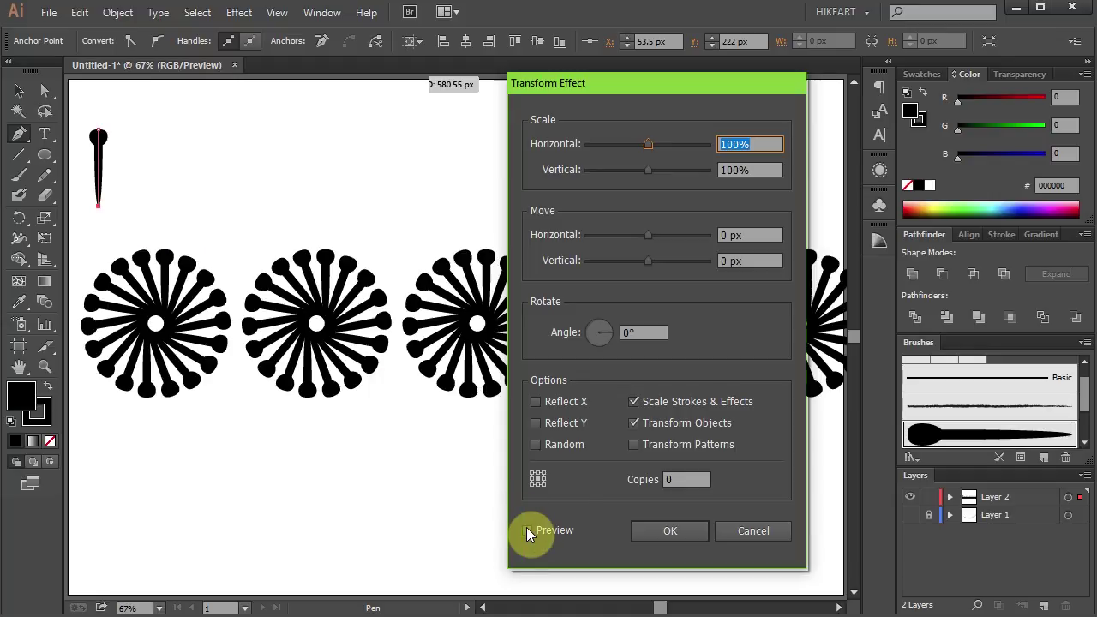
pyautogui.click(527, 531)
pyautogui.moveTo(650, 236); pyautogui.dragTo(661, 236)
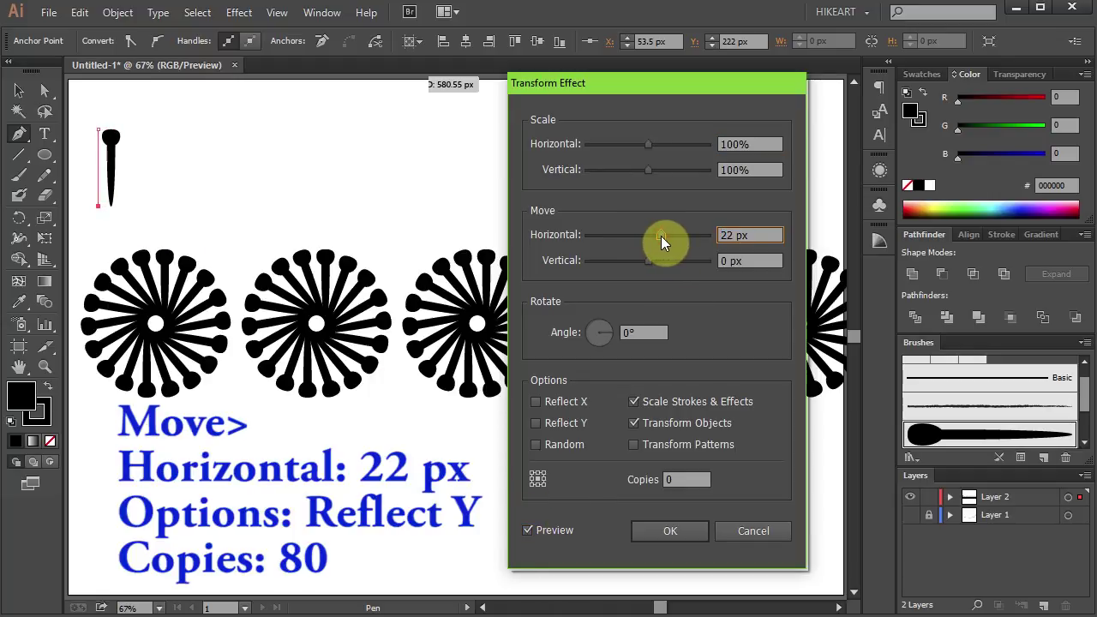
pyautogui.click(537, 423)
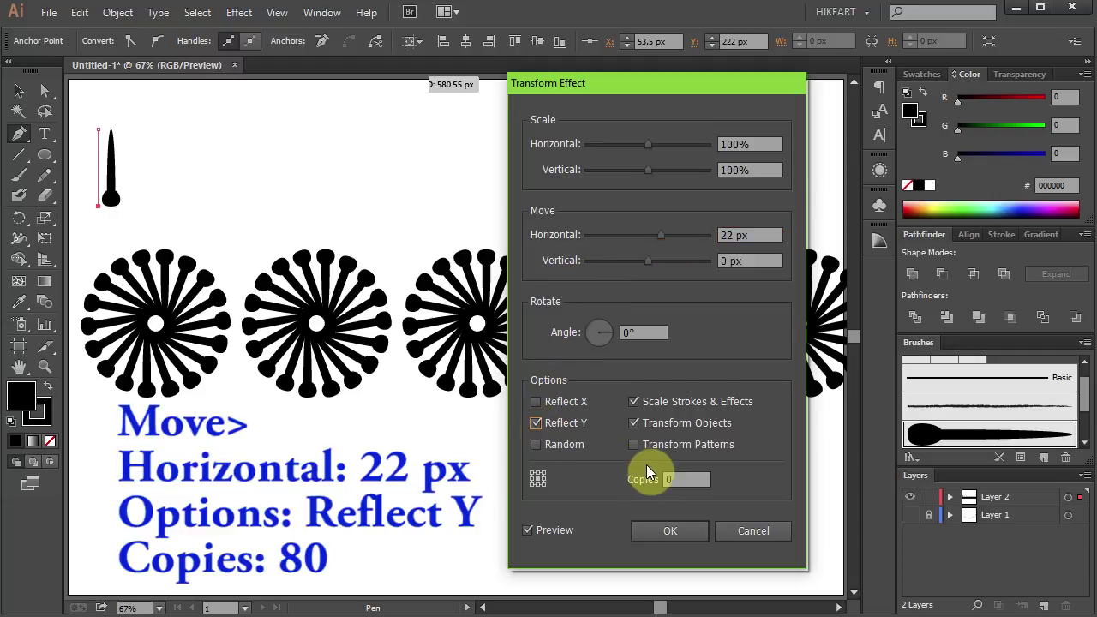
pyautogui.click(683, 480)
pyautogui.click(528, 531)
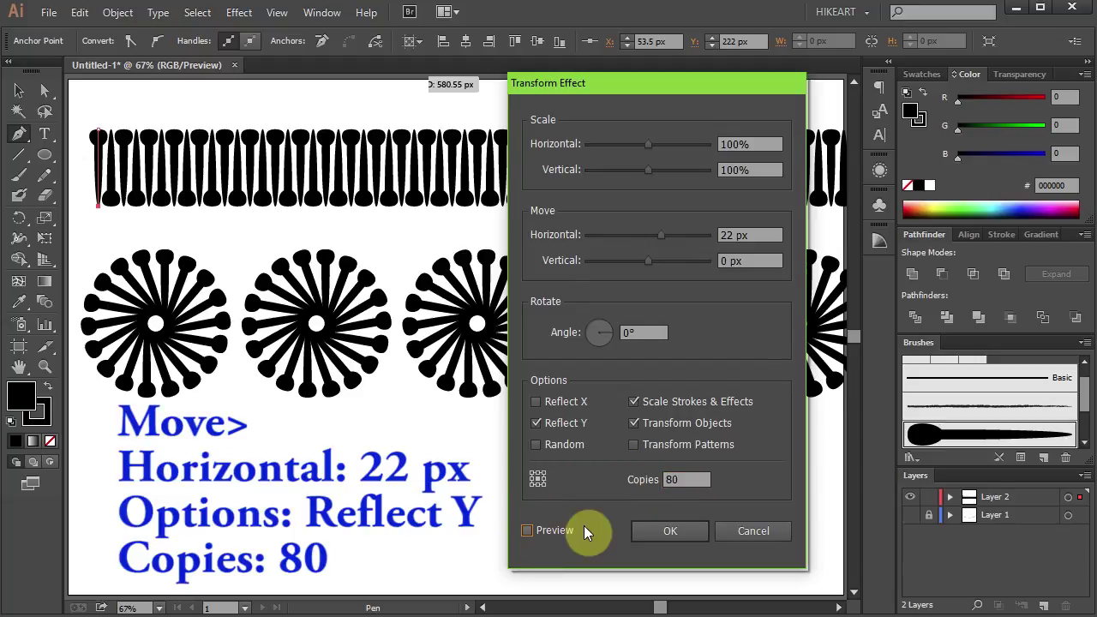
pyautogui.press('Return')
# Duplicate the stem band below the flower row and select all three rows
pyautogui.press('v')
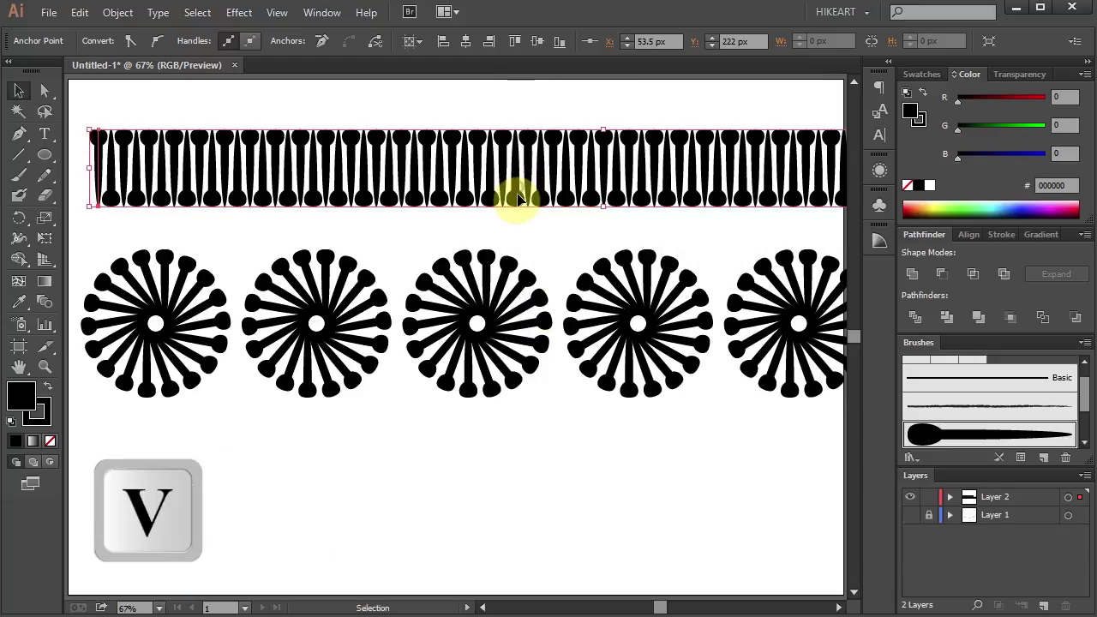
pyautogui.moveTo(518, 199); pyautogui.dragTo(519, 521)
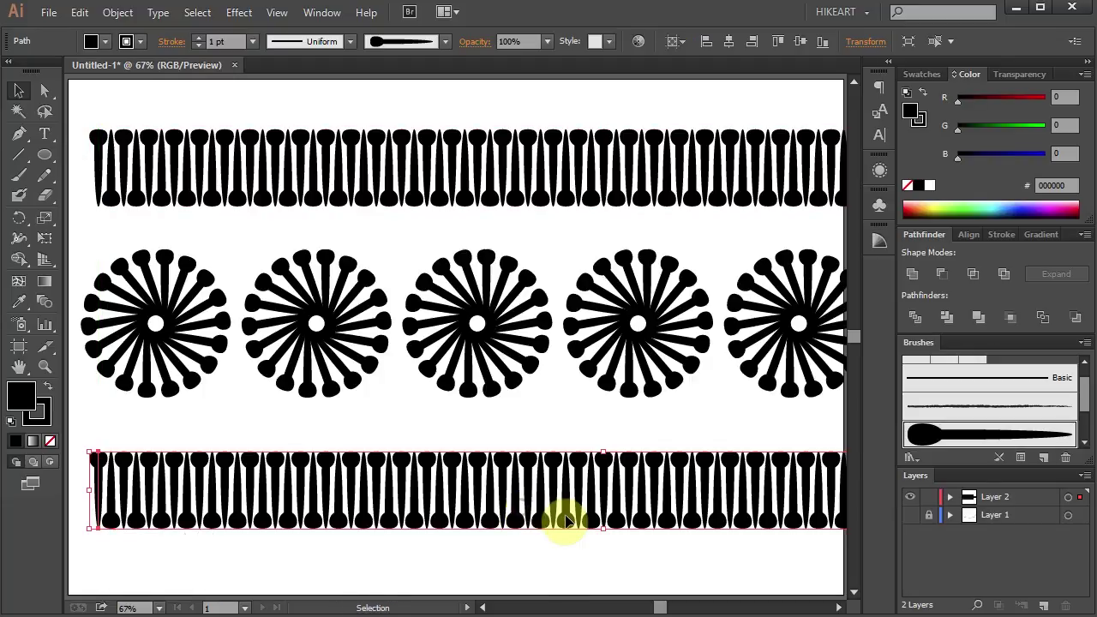
pyautogui.keyDown('shift'); pyautogui.click(540, 342); pyautogui.keyUp('shift')
pyautogui.keyDown('shift'); pyautogui.click(539, 199); pyautogui.keyUp('shift')
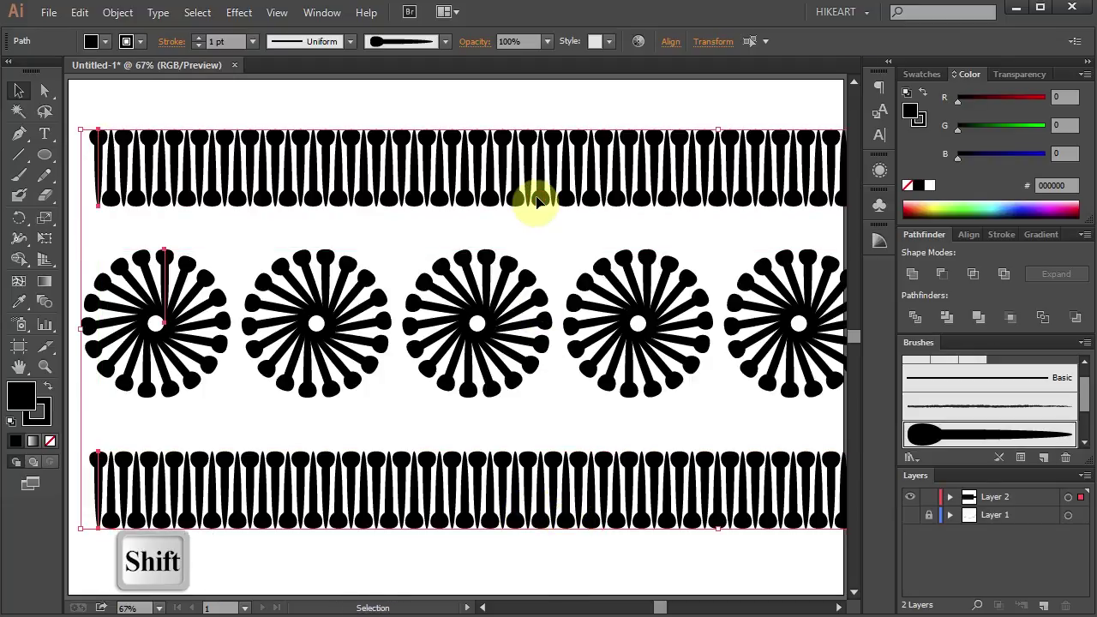
# Align the rows to each other with Horizontal Align Center and Vertical Distribute Center
pyautogui.click(971, 235)
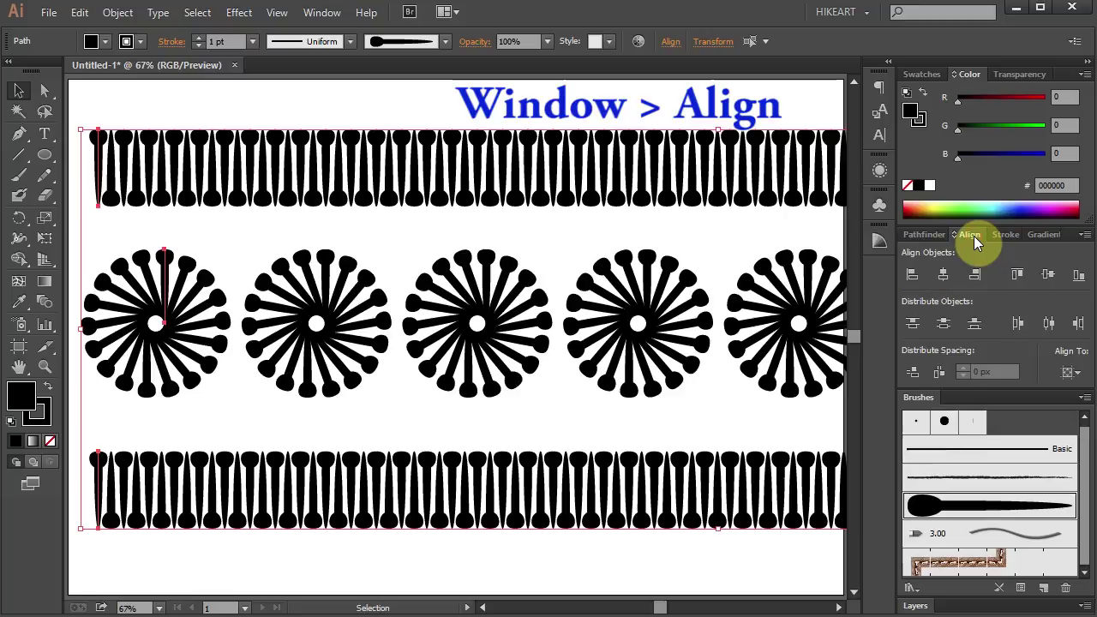
pyautogui.click(1080, 375)
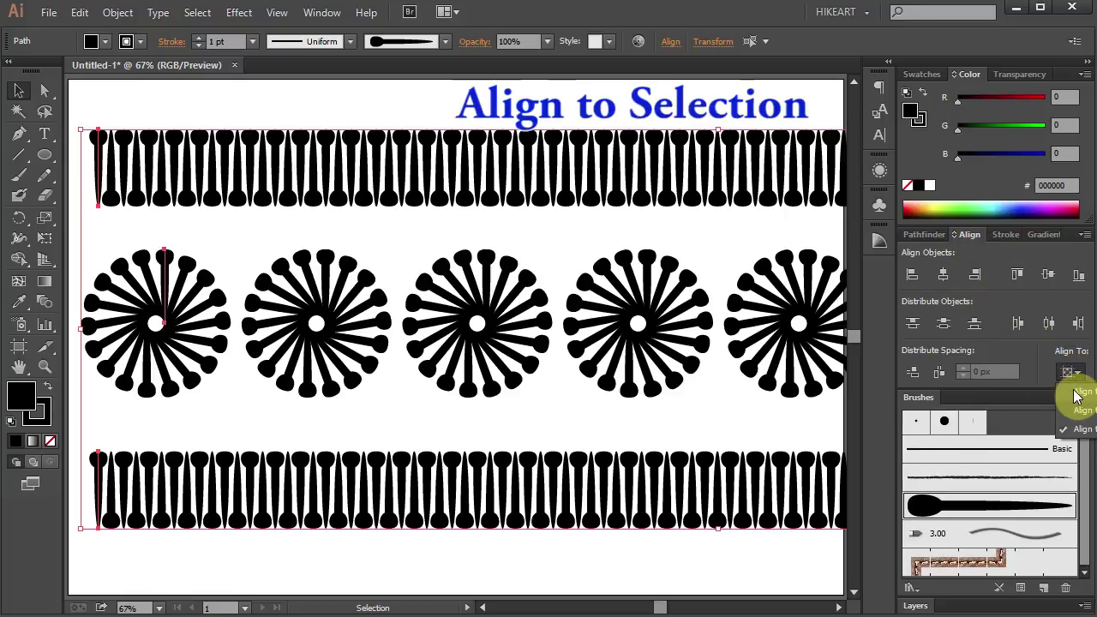
pyautogui.click(1077, 395)
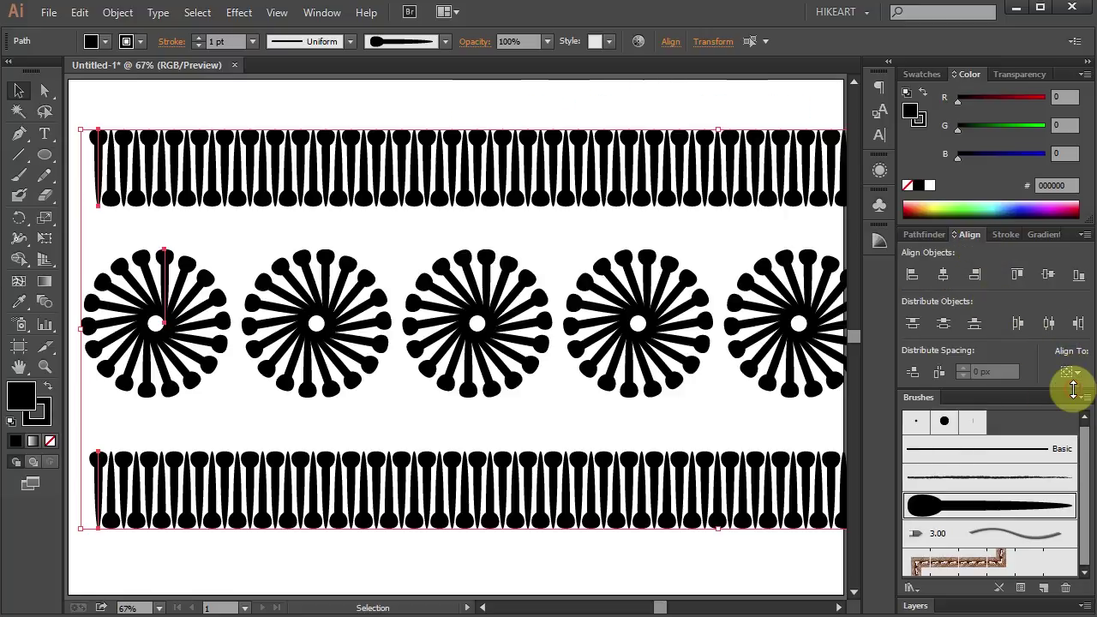
pyautogui.click(946, 275)
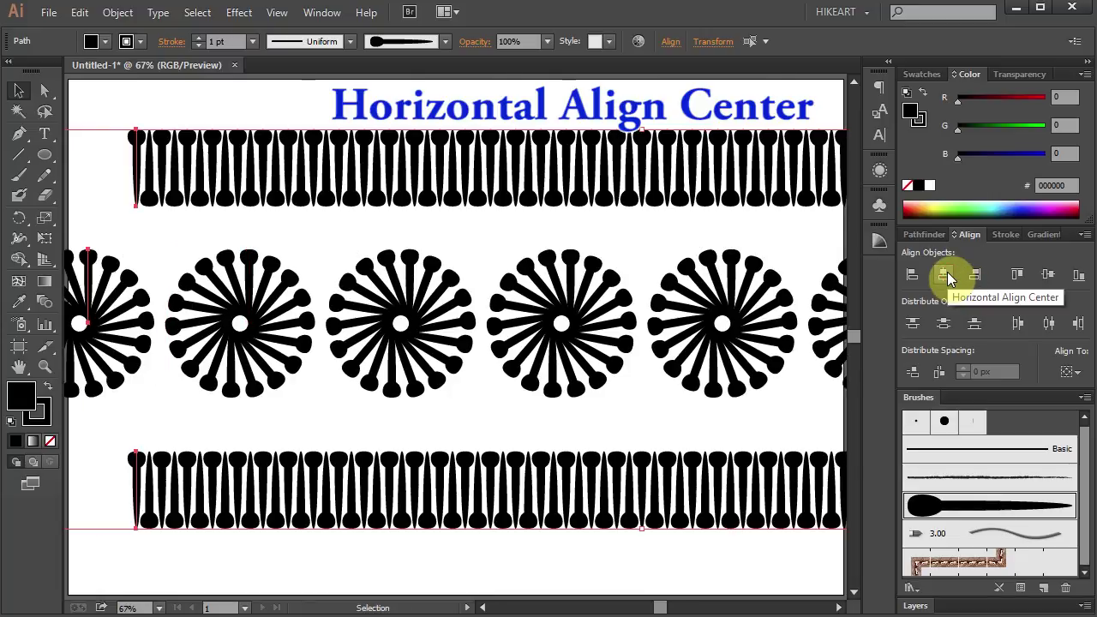
pyautogui.click(943, 324)
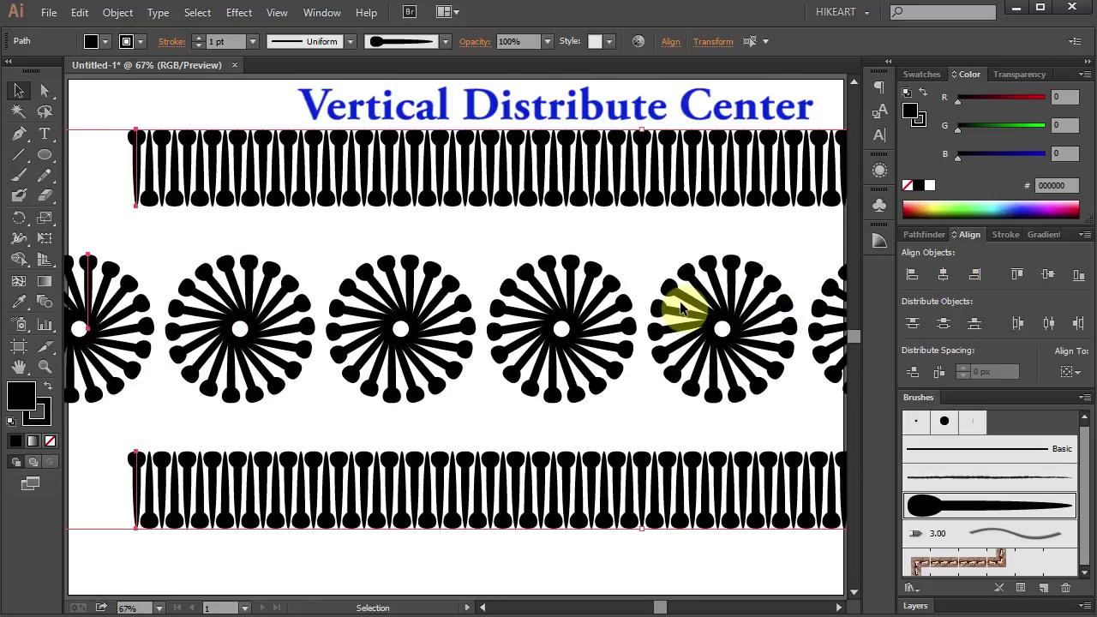
# Zoom out, scale the three rows down proportionally, and move them slightly lower
pyautogui.press('z')
pyautogui.keyDown('alt'); pyautogui.click(517, 310); pyautogui.keyUp('alt')
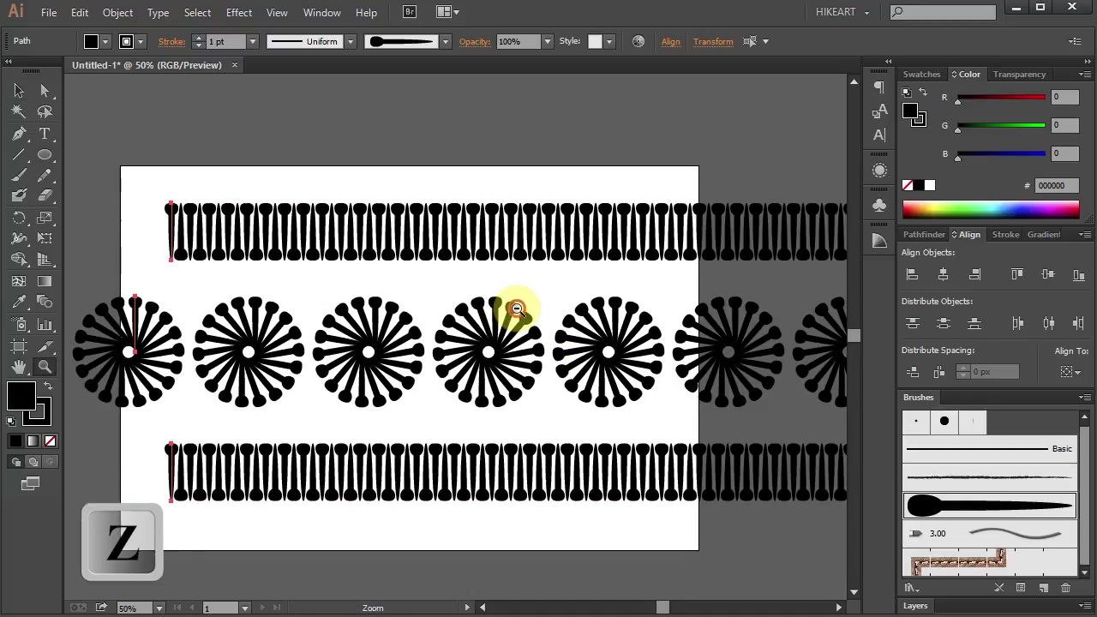
pyautogui.keyDown('alt'); pyautogui.click(517, 309); pyautogui.keyUp('alt')
pyautogui.press('v')
pyautogui.moveTo(794, 468); pyautogui.dragTo(653, 422)
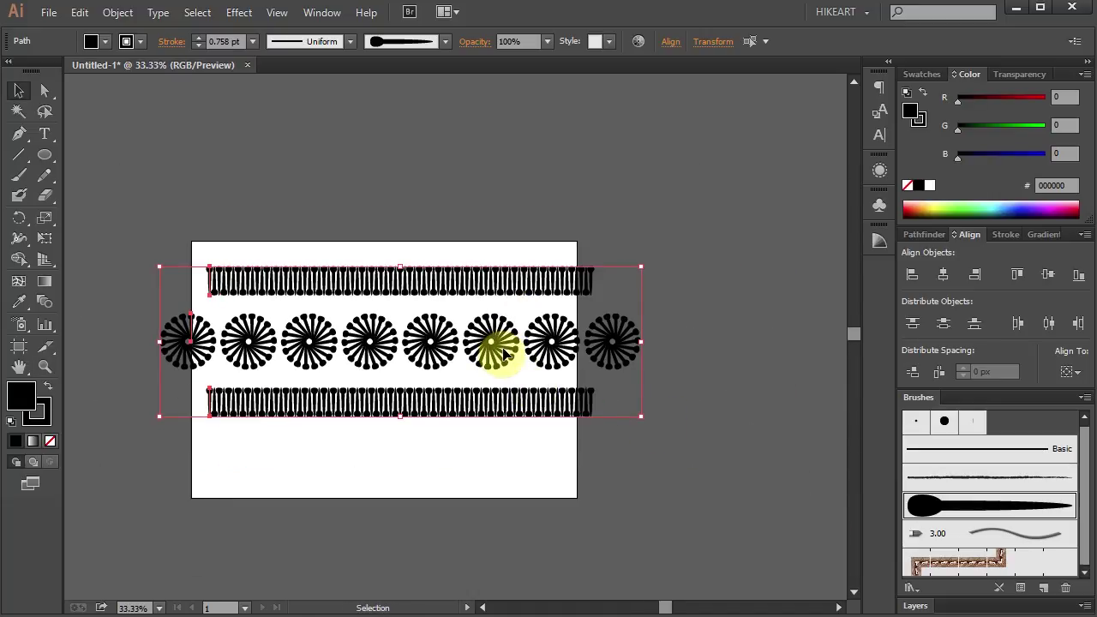
pyautogui.moveTo(510, 355); pyautogui.dragTo(511, 388)
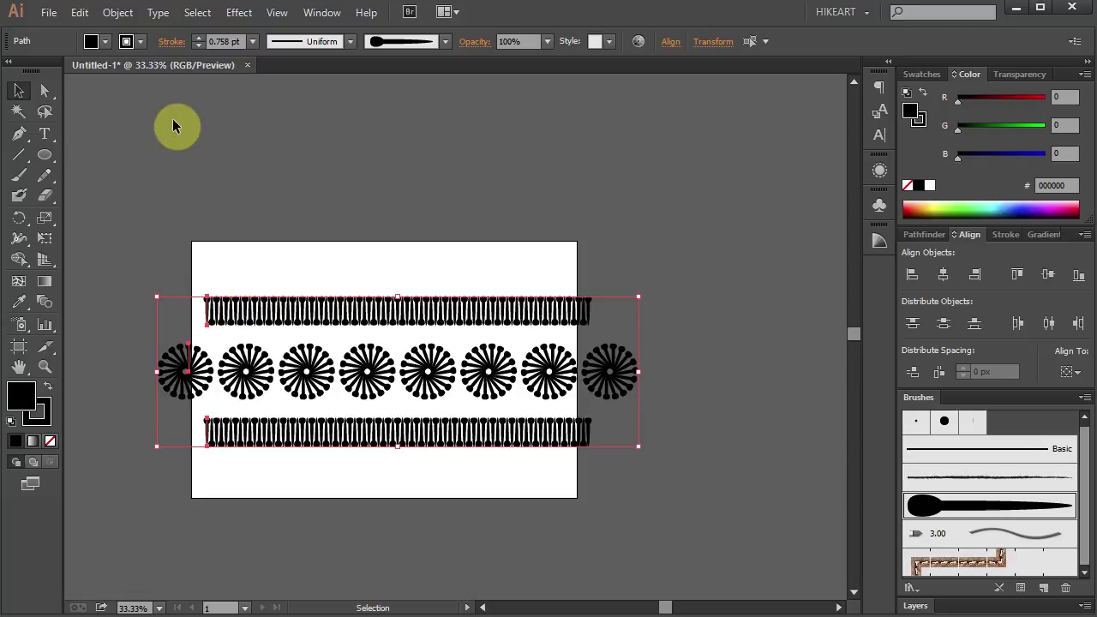
# Expand the pattern's appearance and fill it white
pyautogui.click(115, 15)
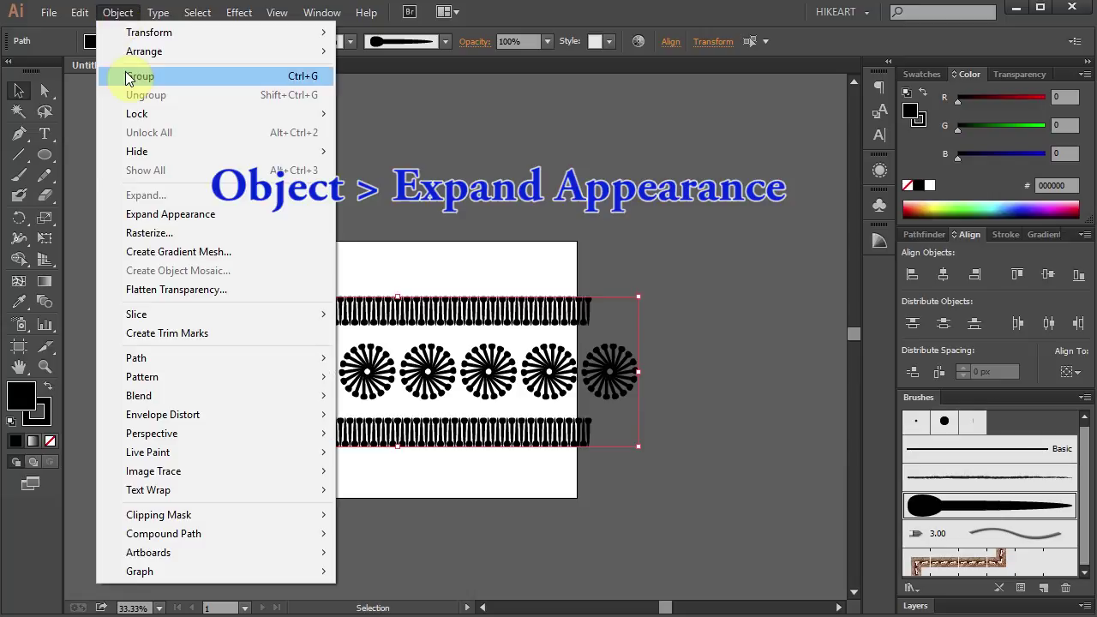
pyautogui.click(152, 216)
pyautogui.click(922, 75)
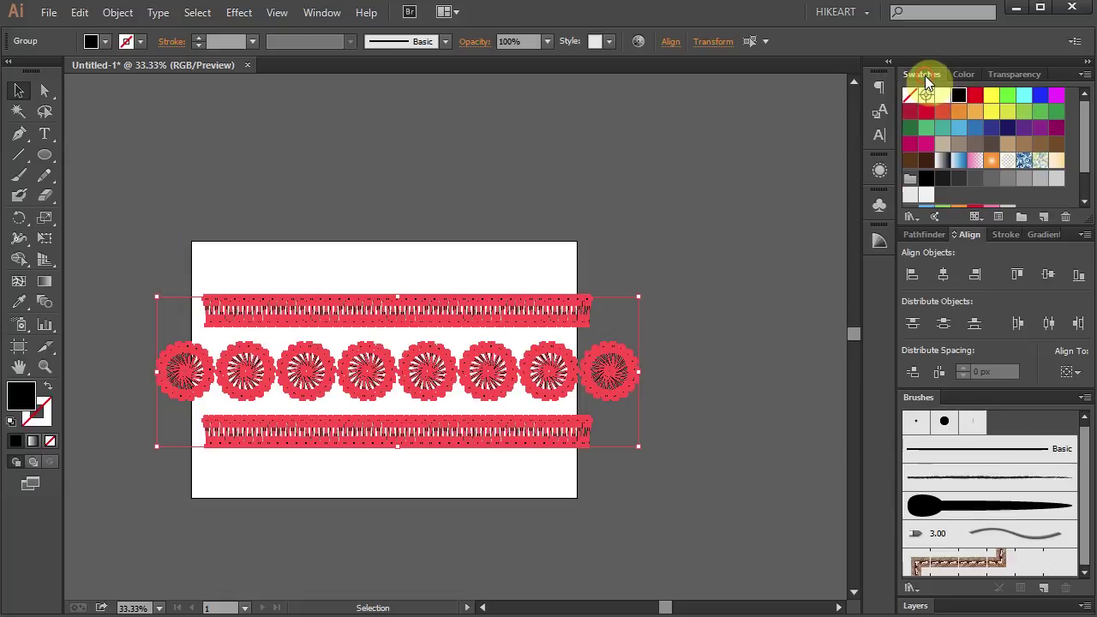
pyautogui.click(940, 97)
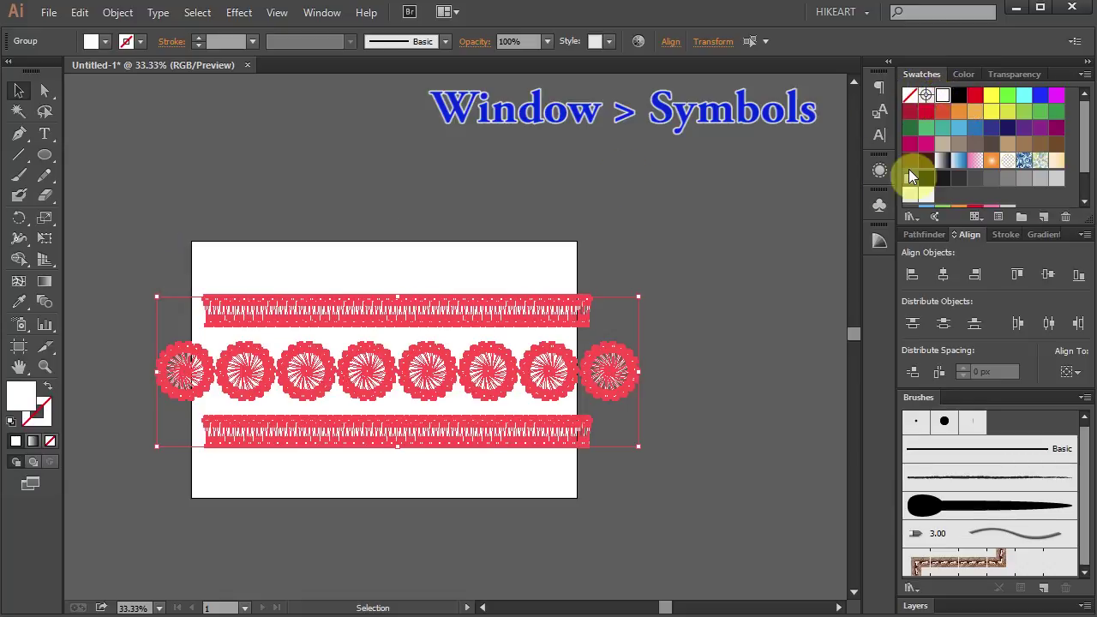
# Save the pattern as a Graphic symbol named EGG-1 and delete the artboard instance
pyautogui.click(879, 210)
pyautogui.moveTo(480, 319); pyautogui.dragTo(764, 317)
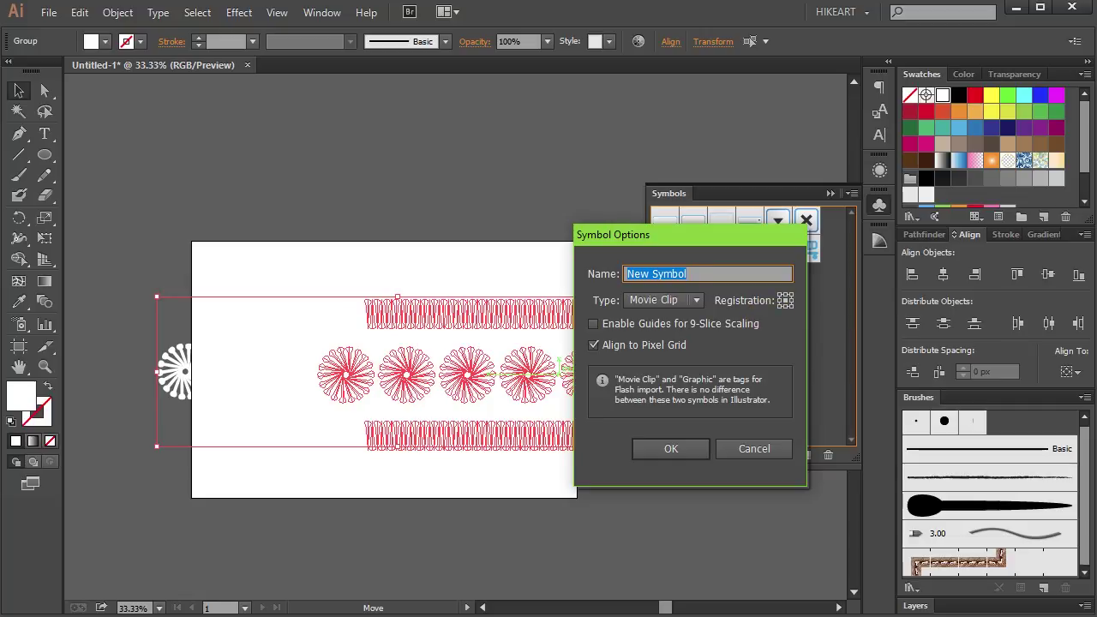
pyautogui.write('EGG')
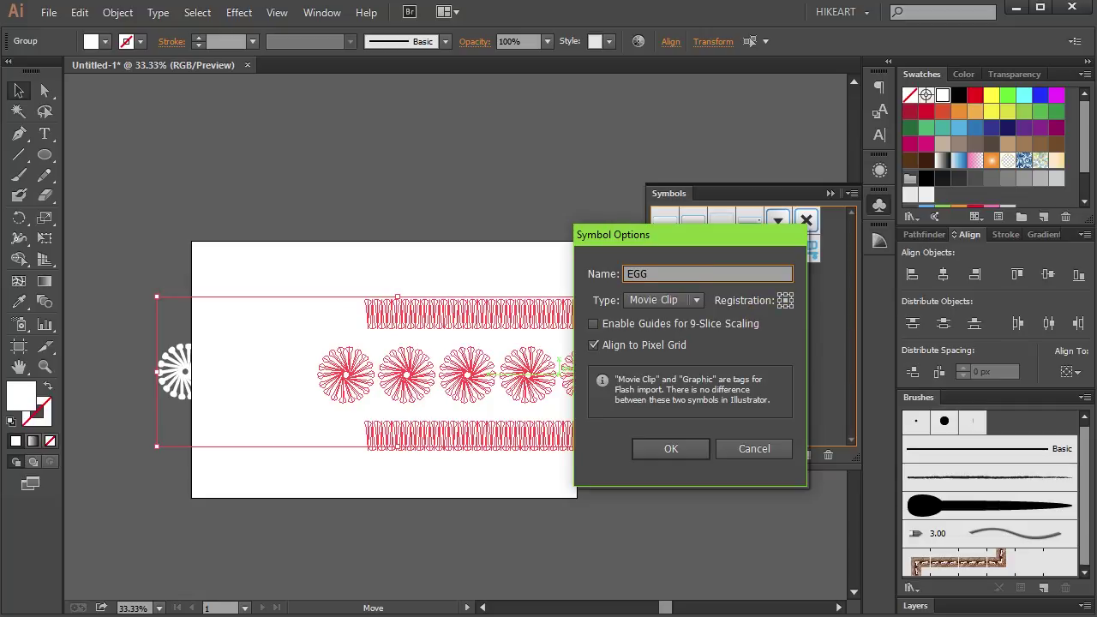
pyautogui.write('-1')
pyautogui.click(697, 300)
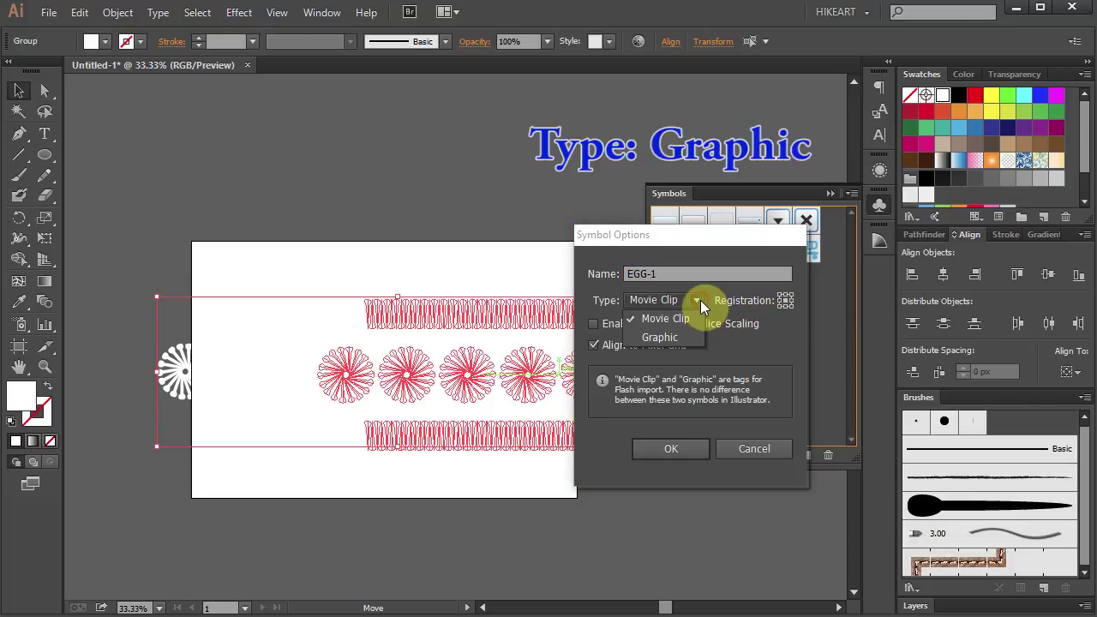
pyautogui.click(660, 337)
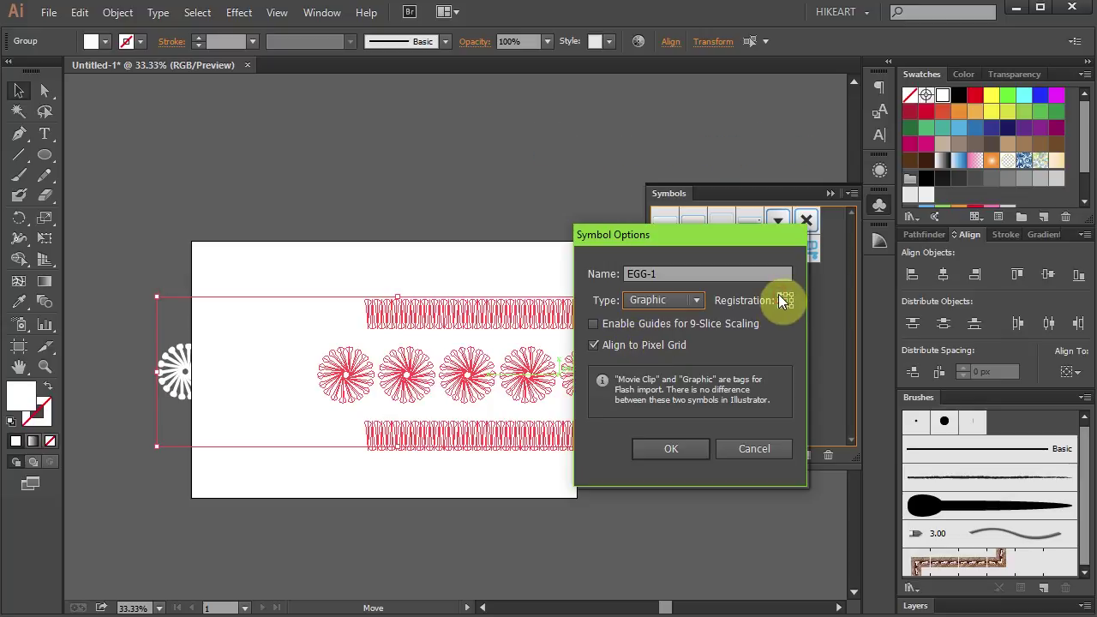
pyautogui.click(670, 451)
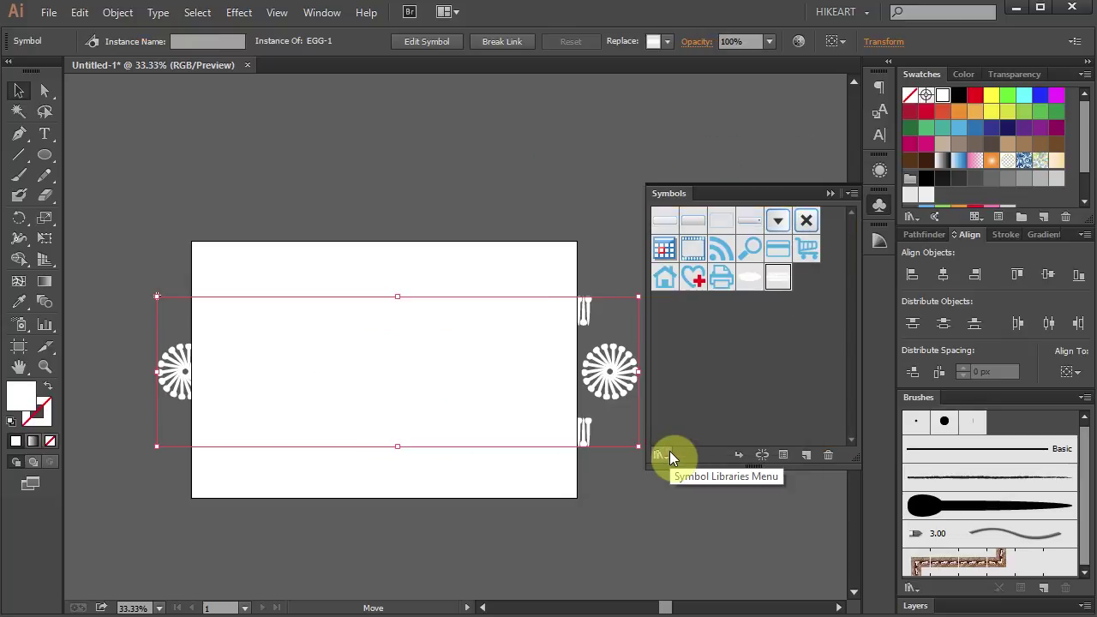
pyautogui.click(830, 193)
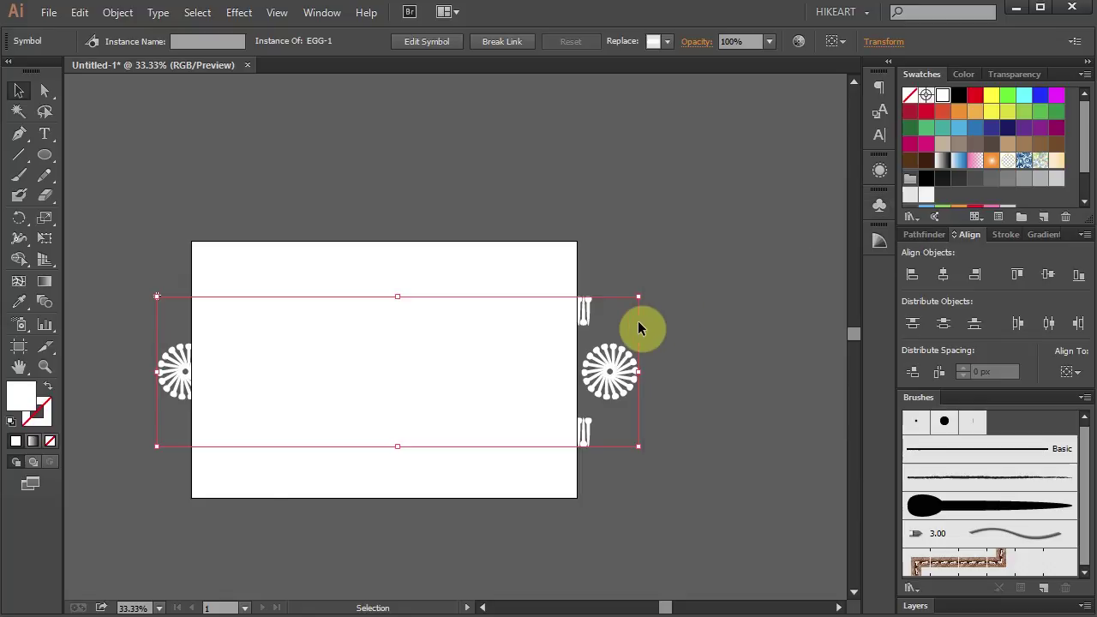
pyautogui.press('Delete')
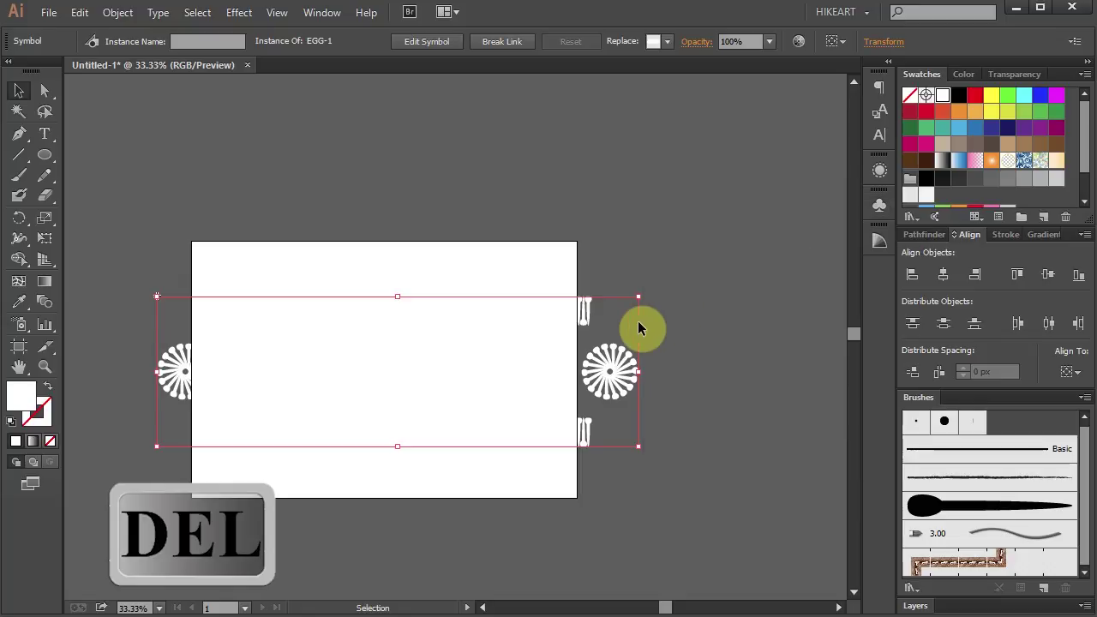
# Fit the artboard in the window and set no fill with a brown-orange b95100 stroke
pyautogui.hotkey('ctrl', '0')
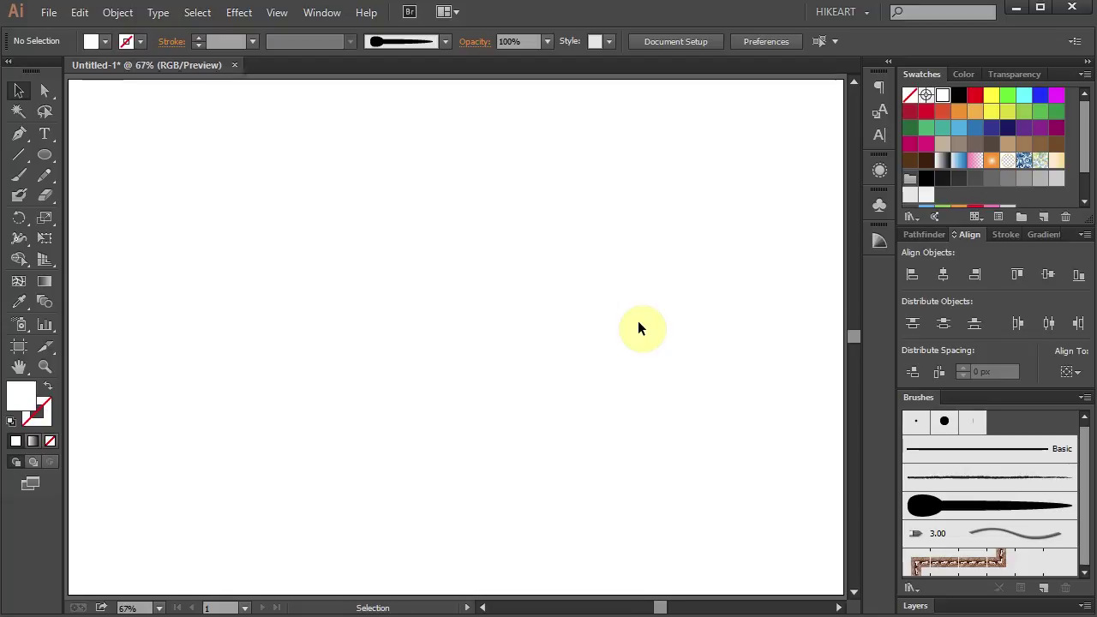
pyautogui.click(52, 391)
pyautogui.click(42, 419)
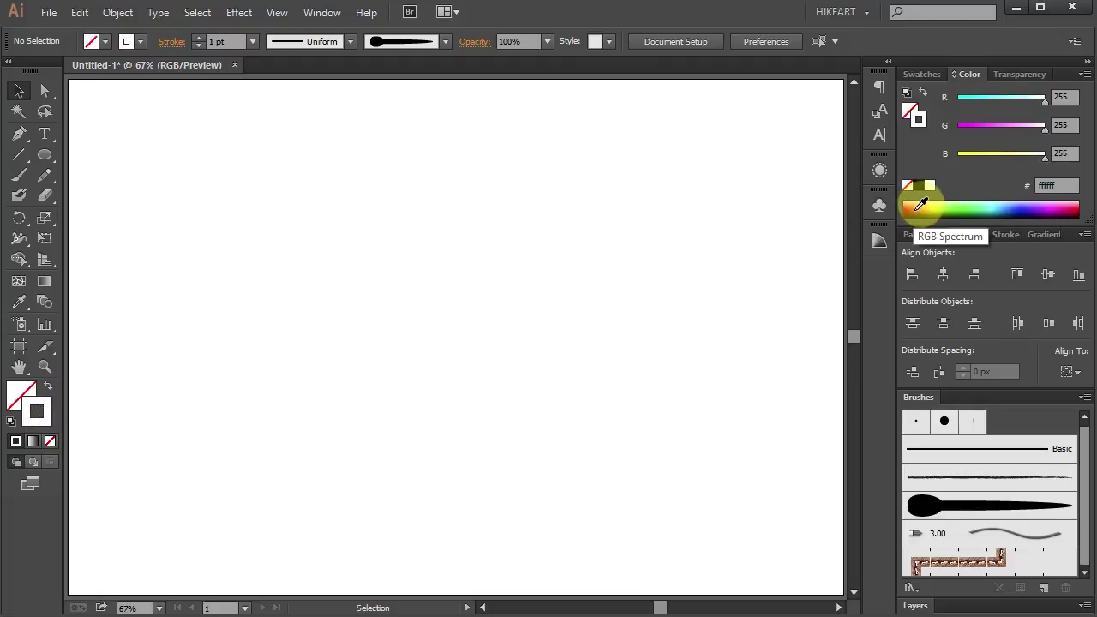
pyautogui.click(922, 206)
# Draw a tall ellipse and reshape it into an egg by rounding and nudging its anchors
pyautogui.press('l')
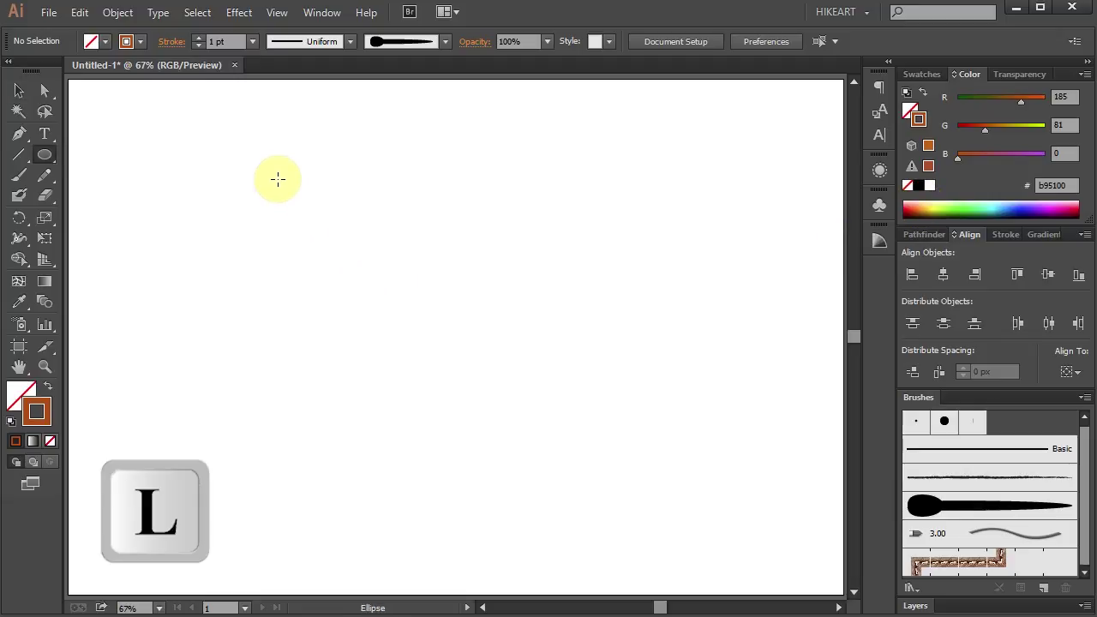
pyautogui.moveTo(220, 135); pyautogui.dragTo(551, 547)
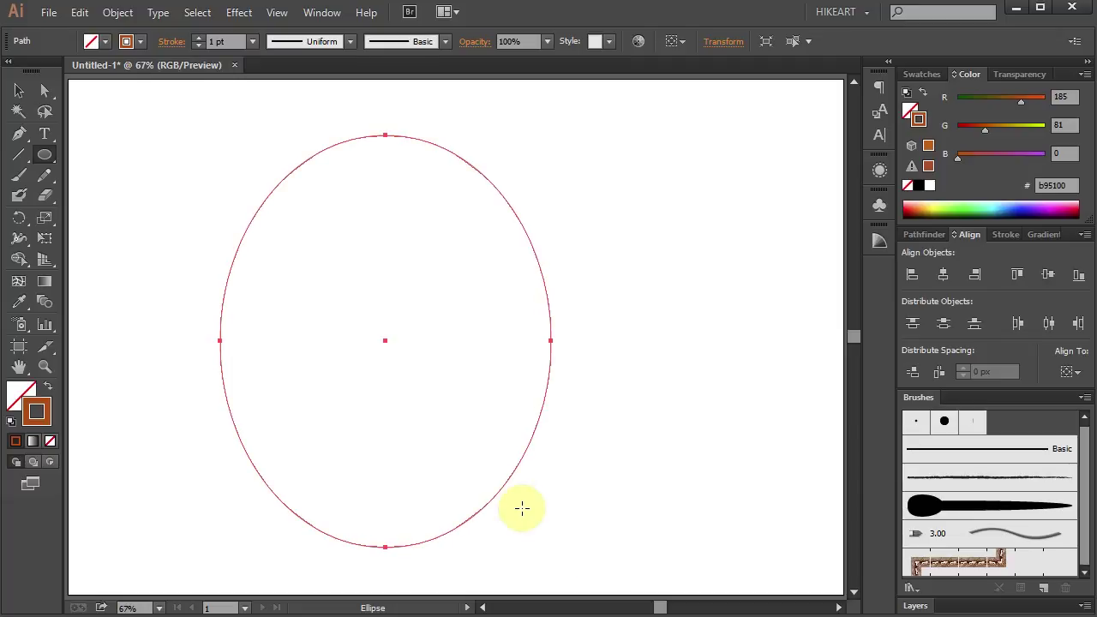
pyautogui.hotkey('shift', 'c')
pyautogui.moveTo(385, 136); pyautogui.dragTo(461, 135)
pyautogui.moveTo(385, 547); pyautogui.dragTo(281, 547)
pyautogui.press('a')
pyautogui.moveTo(206, 316); pyautogui.dragTo(592, 409)
pyautogui.press('Down')
pyautogui.press('Down')
pyautogui.press('Down')
pyautogui.press('Down')
pyautogui.press('Down')
pyautogui.press('Down')
pyautogui.press('Down')
pyautogui.press('Down')
pyautogui.press('Down')
pyautogui.press('Down')
pyautogui.press('Down')
pyautogui.press('Down')
pyautogui.press('Down')
pyautogui.press('Down')
pyautogui.press('Down')
pyautogui.press('Down')
pyautogui.press('Down')
pyautogui.press('Down')
pyautogui.press('Down')
pyautogui.press('Down')
pyautogui.press('Down')
pyautogui.press('Down')
pyautogui.press('Down')
pyautogui.press('Down')
pyautogui.press('Down')
pyautogui.press('Down')
pyautogui.press('Down')
pyautogui.press('Down')
pyautogui.press('Down')
pyautogui.press('Down')
pyautogui.press('Down')
pyautogui.press('Down')
pyautogui.press('Down')
pyautogui.press('Down')
pyautogui.press('Down')
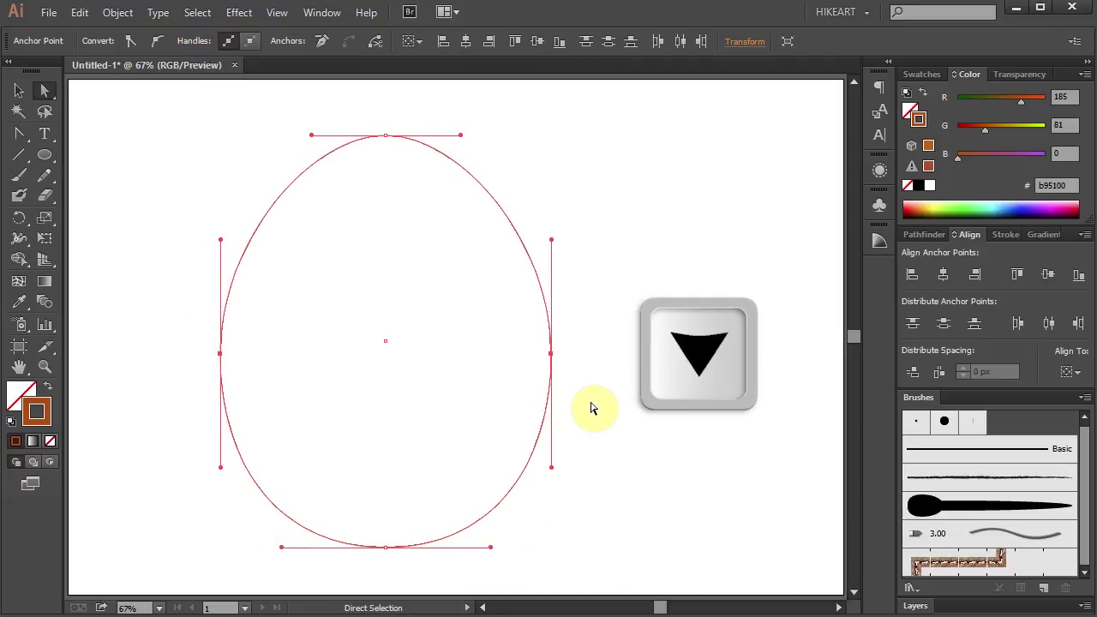
pyautogui.press('v')
pyautogui.moveTo(552, 341); pyautogui.dragTo(533, 340)
pyautogui.click(539, 391)
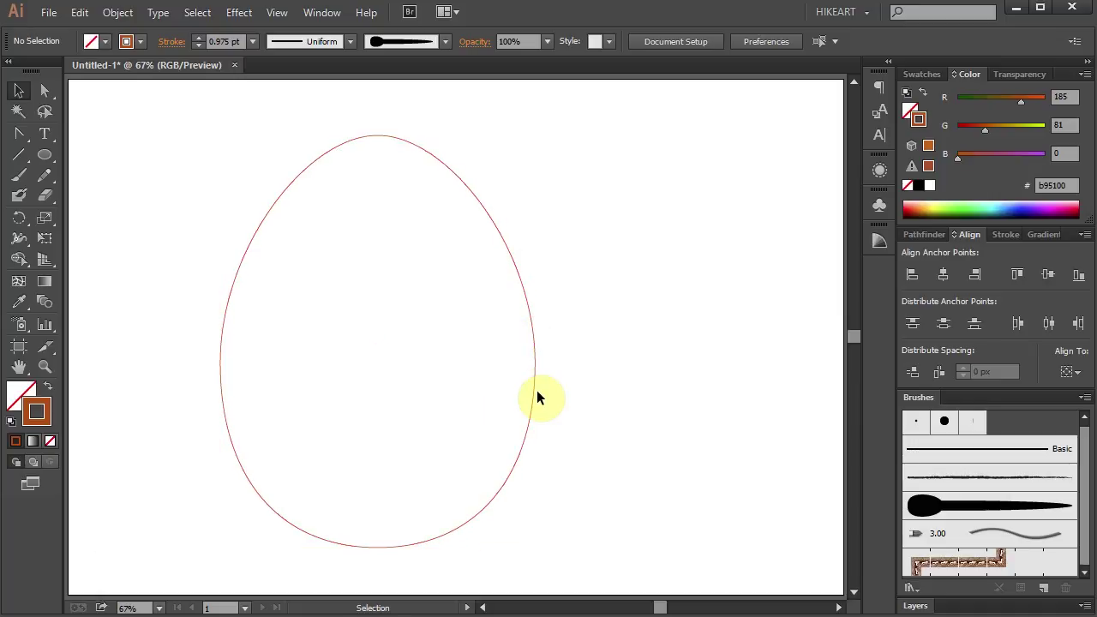
# Delete the egg's left anchor and join the open ends with a straight vertical edge
pyautogui.hotkey('ctrl', 'z')
pyautogui.press('a')
pyautogui.moveTo(155, 315); pyautogui.dragTo(238, 434)
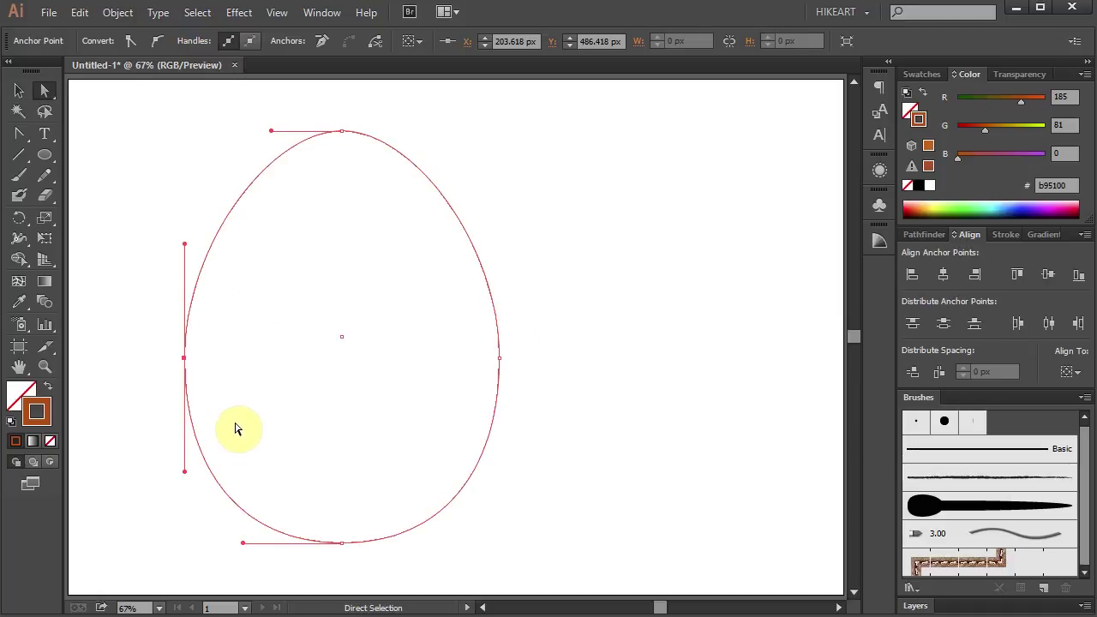
pyautogui.press('Delete')
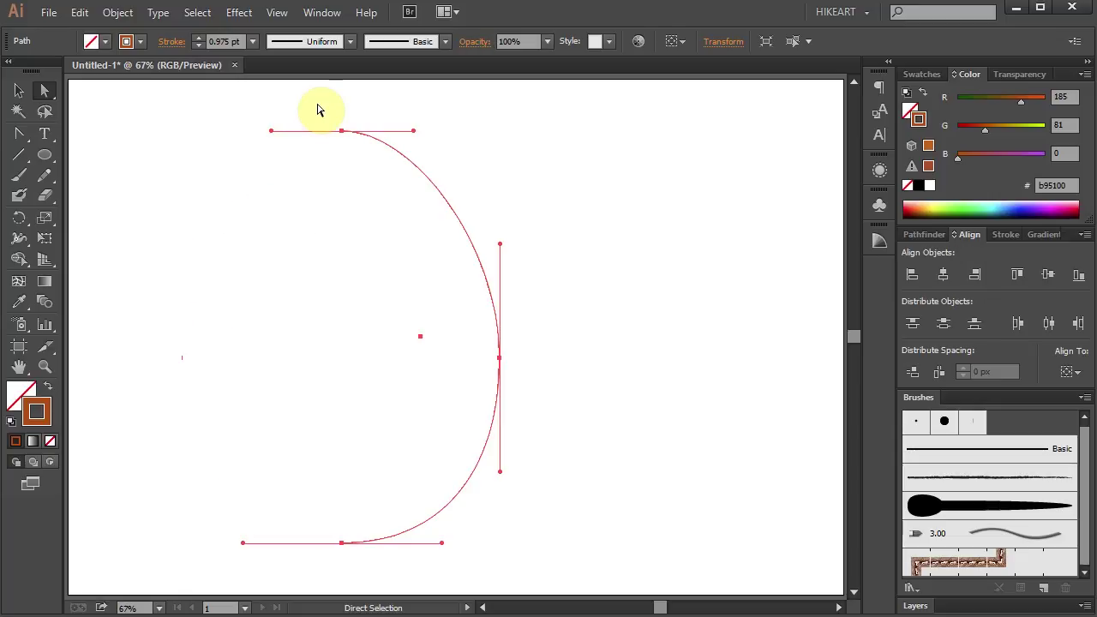
pyautogui.moveTo(317, 106); pyautogui.dragTo(397, 565)
pyautogui.hotkey('ctrl', 'j')
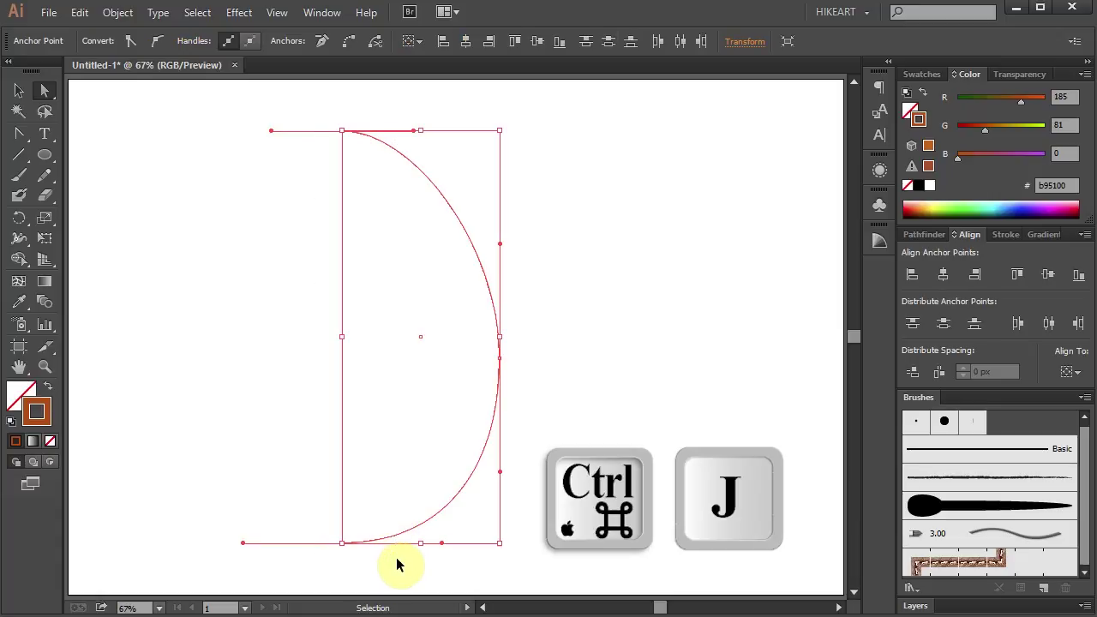
pyautogui.press('v')
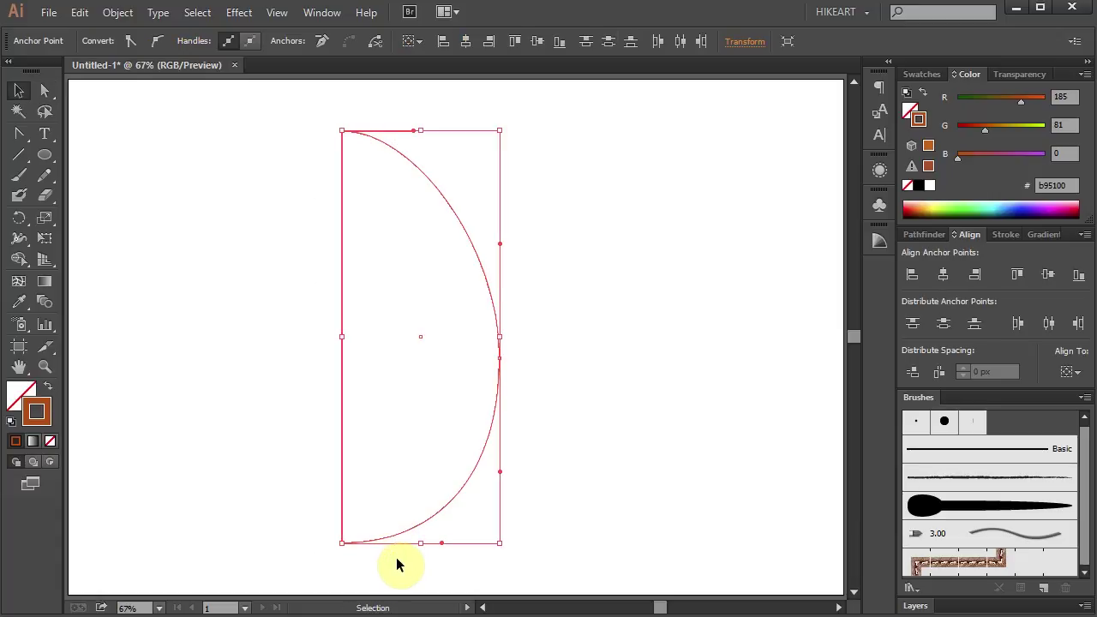
# Apply Effect > 3D > Revolve to the half-egg profile with Preview on
pyautogui.click(242, 15)
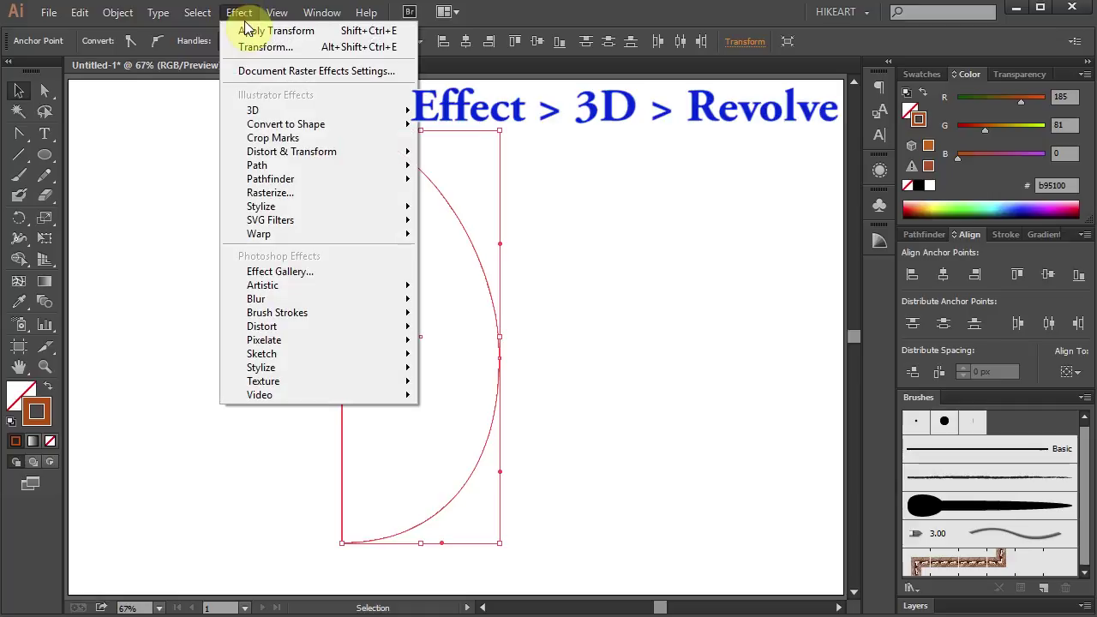
pyautogui.moveTo(268, 107)
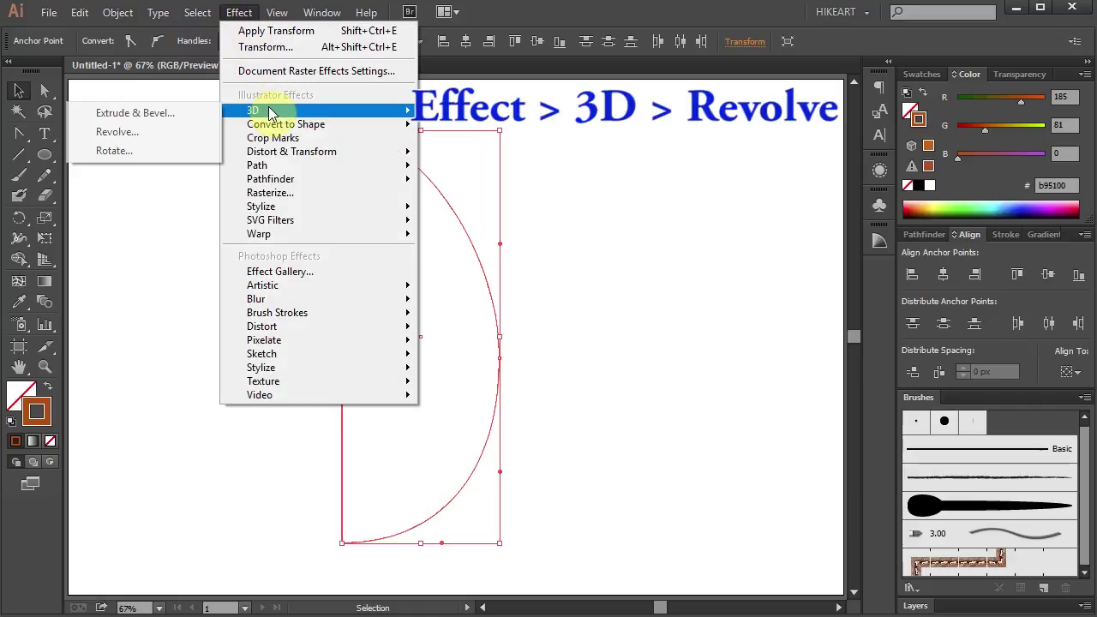
pyautogui.click(153, 131)
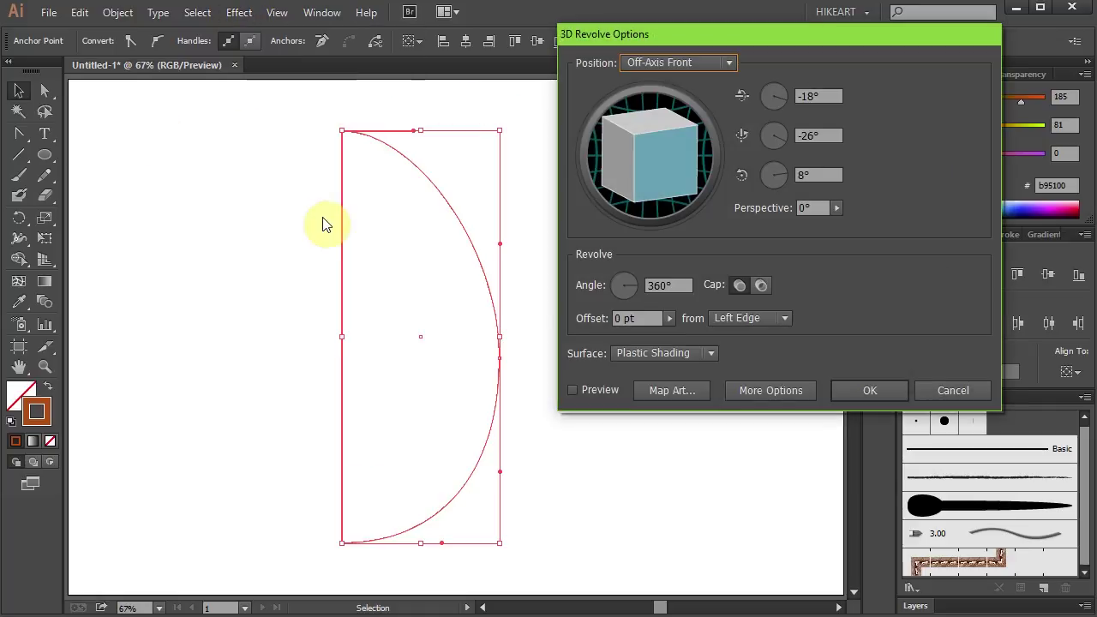
pyautogui.click(573, 390)
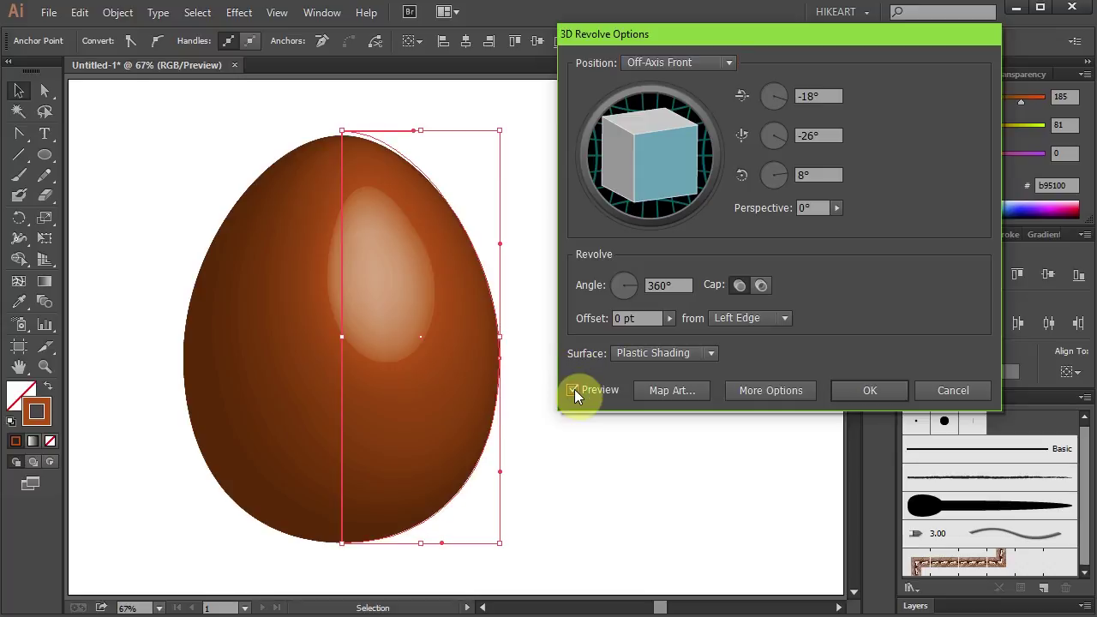
pyautogui.click(657, 398)
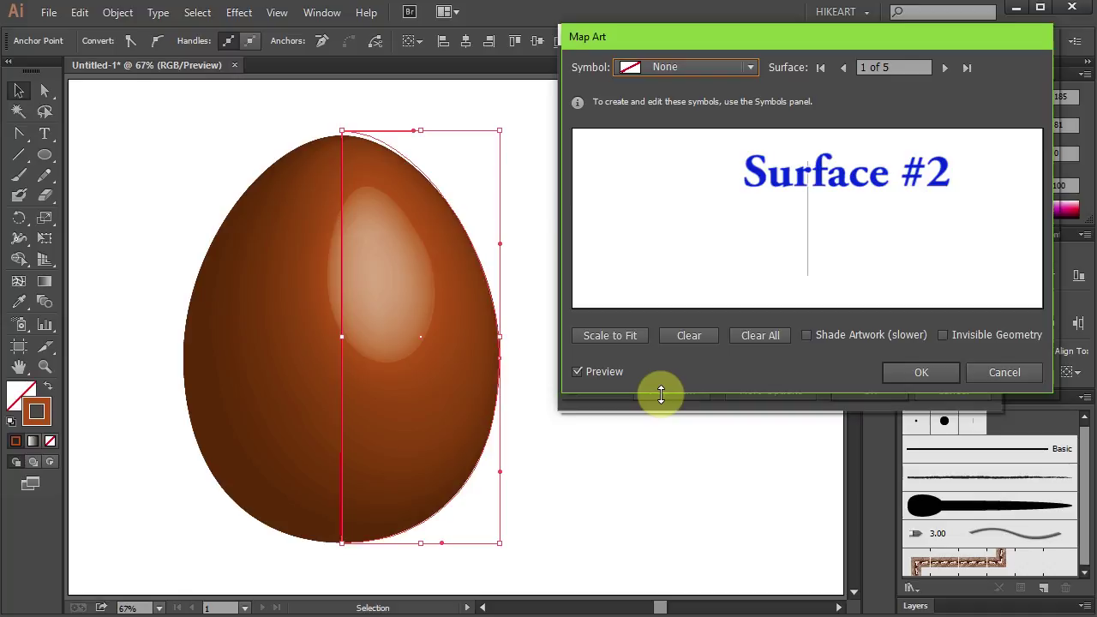
# Map the EGG-1 symbol onto surface 2 of 5 and drag the flower band lower
pyautogui.click(946, 69)
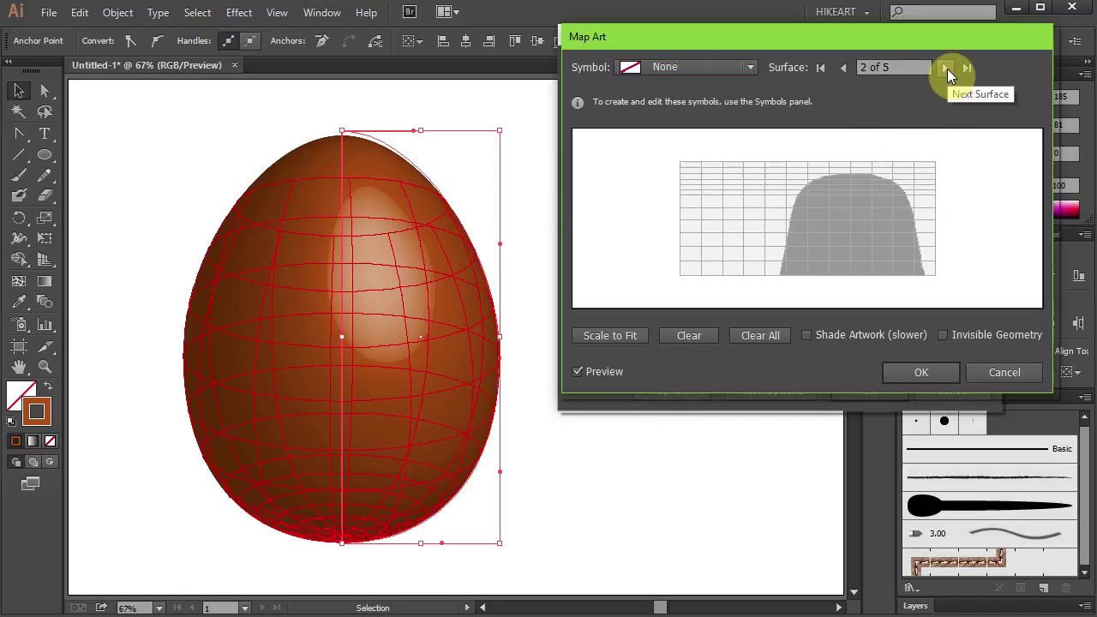
pyautogui.click(749, 66)
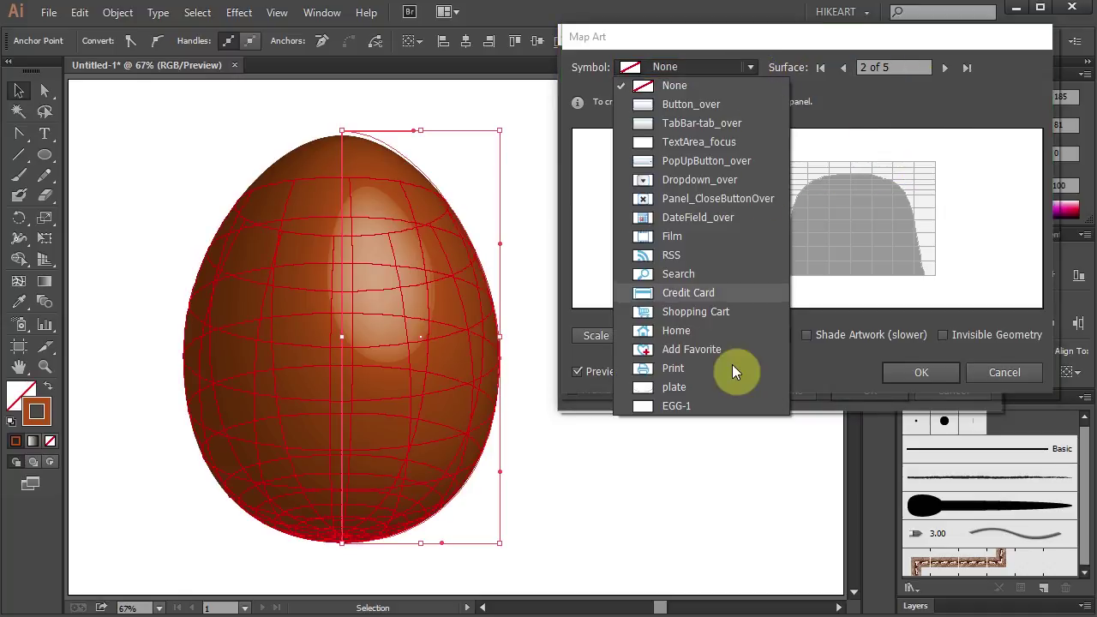
pyautogui.click(700, 410)
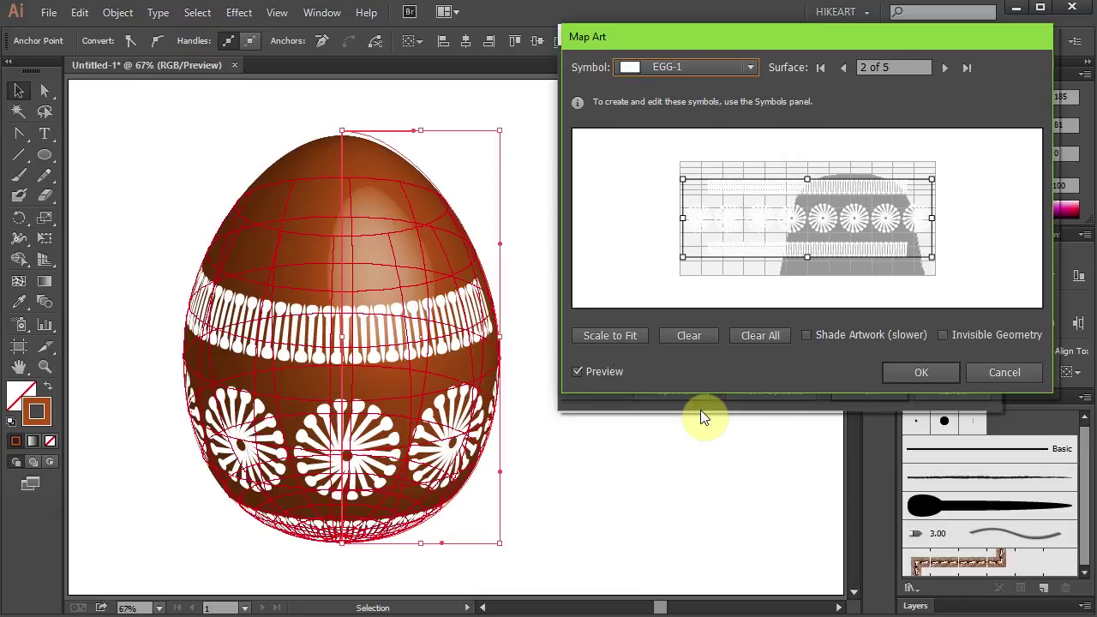
pyautogui.moveTo(831, 219); pyautogui.dragTo(867, 236)
# Set light 56%, ambient 37%, highlight 28%, highlight size 99%, blend steps 130, and apply the revolve
pyautogui.click(909, 373)
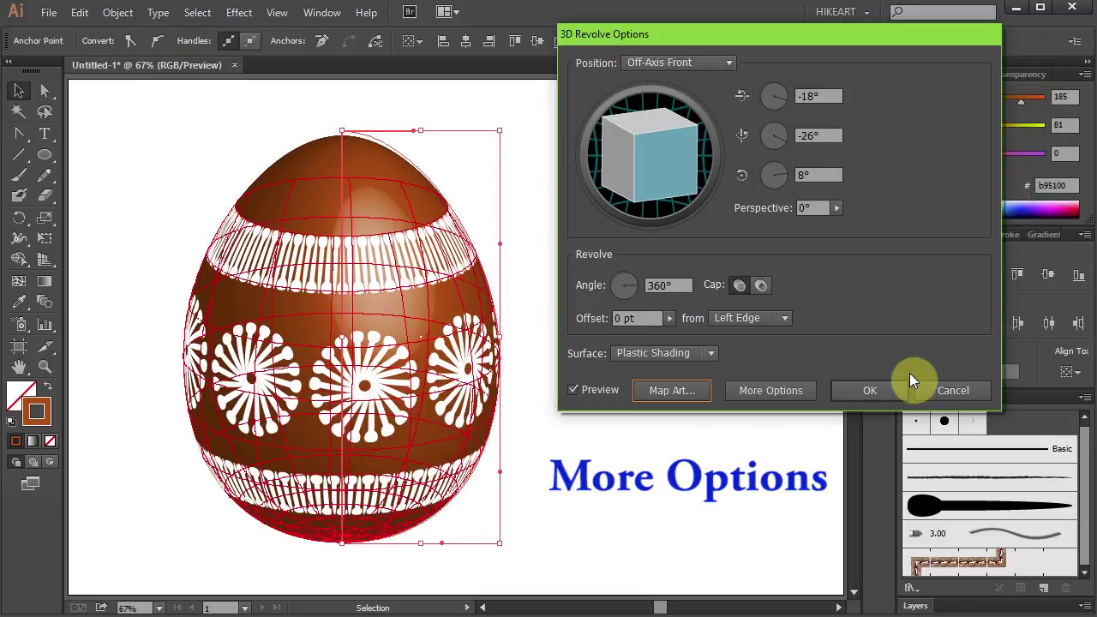
pyautogui.click(764, 391)
pyautogui.click(801, 381)
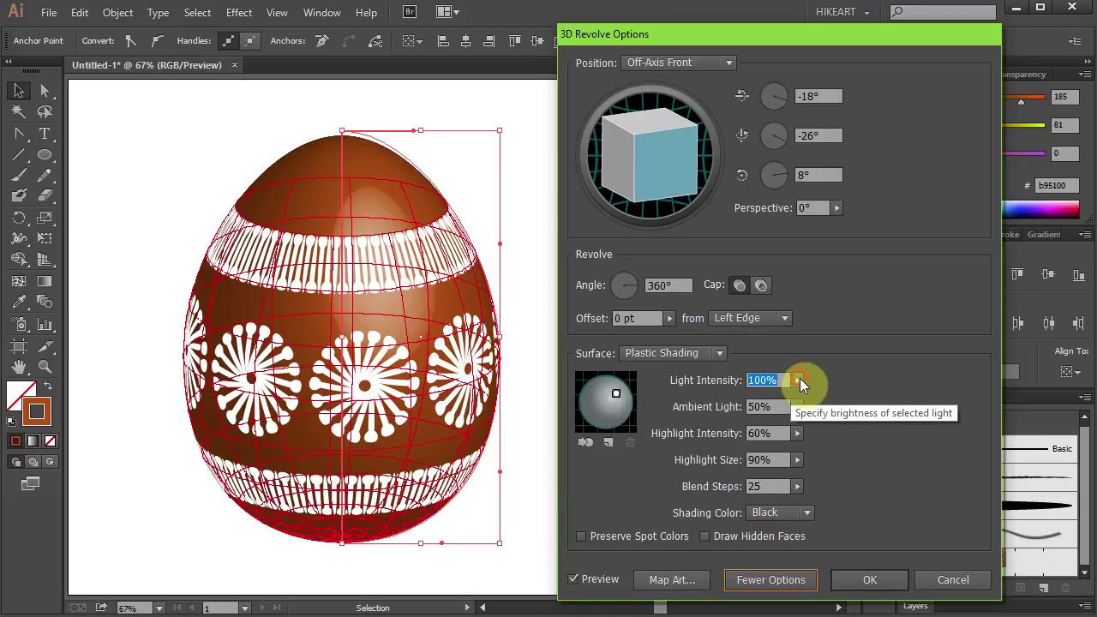
pyautogui.moveTo(798, 392); pyautogui.dragTo(801, 474)
pyautogui.click(798, 408)
pyautogui.click(797, 459)
pyautogui.click(797, 486)
pyautogui.moveTo(711, 501); pyautogui.dragTo(754, 500)
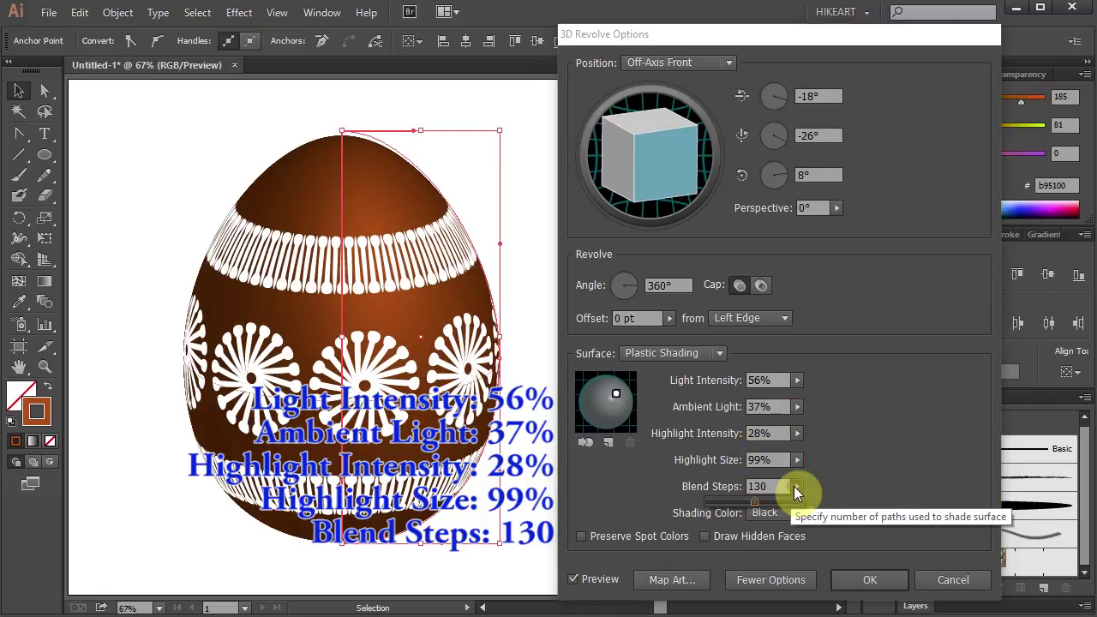
pyautogui.click(868, 580)
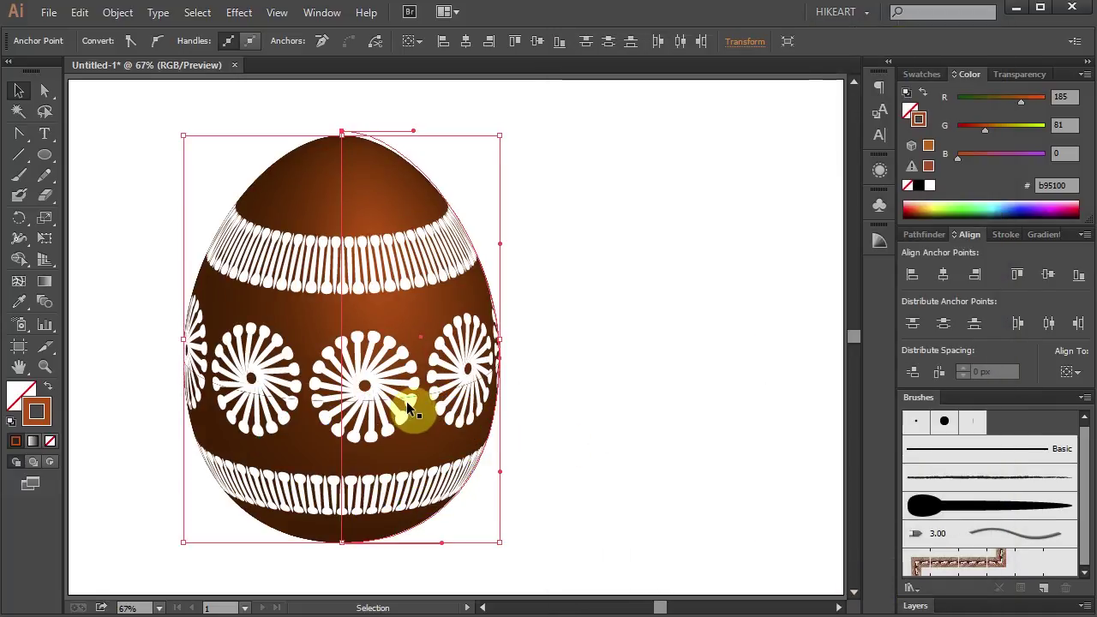
# Move and shrink the egg, then duplicate it into three eggs across the artboard
pyautogui.moveTo(463, 512); pyautogui.dragTo(363, 489)
pyautogui.moveTo(401, 520); pyautogui.dragTo(514, 446)
pyautogui.hotkey('ctrl', 'd')
# Colour the middle egg magenta, the left egg teal and the right egg green
pyautogui.click(482, 300)
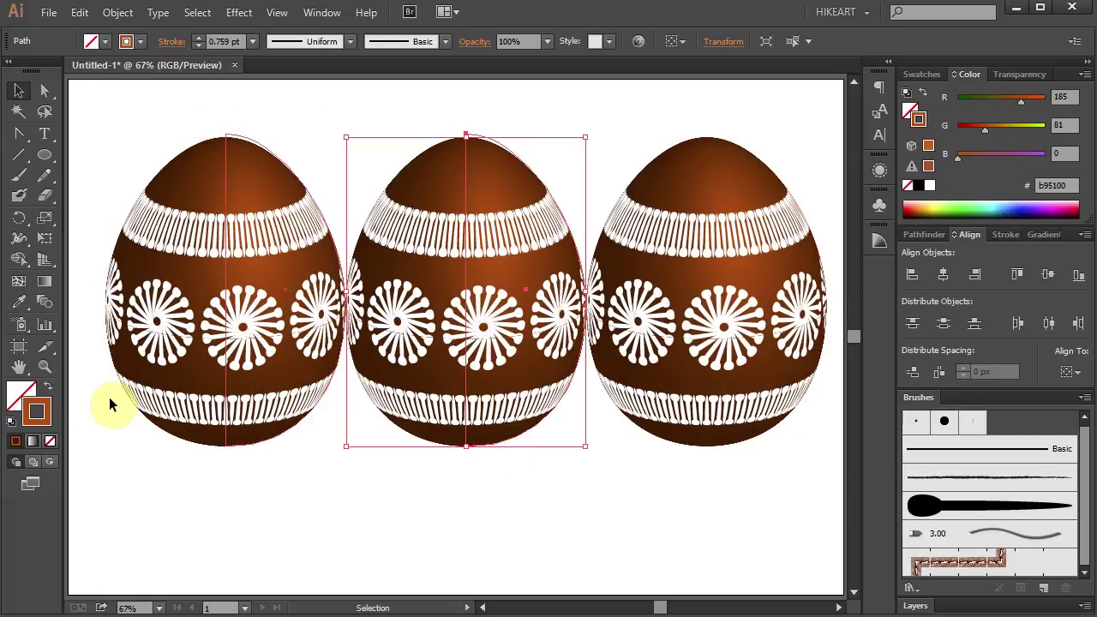
pyautogui.click(923, 74)
pyautogui.click(943, 195)
pyautogui.click(309, 296)
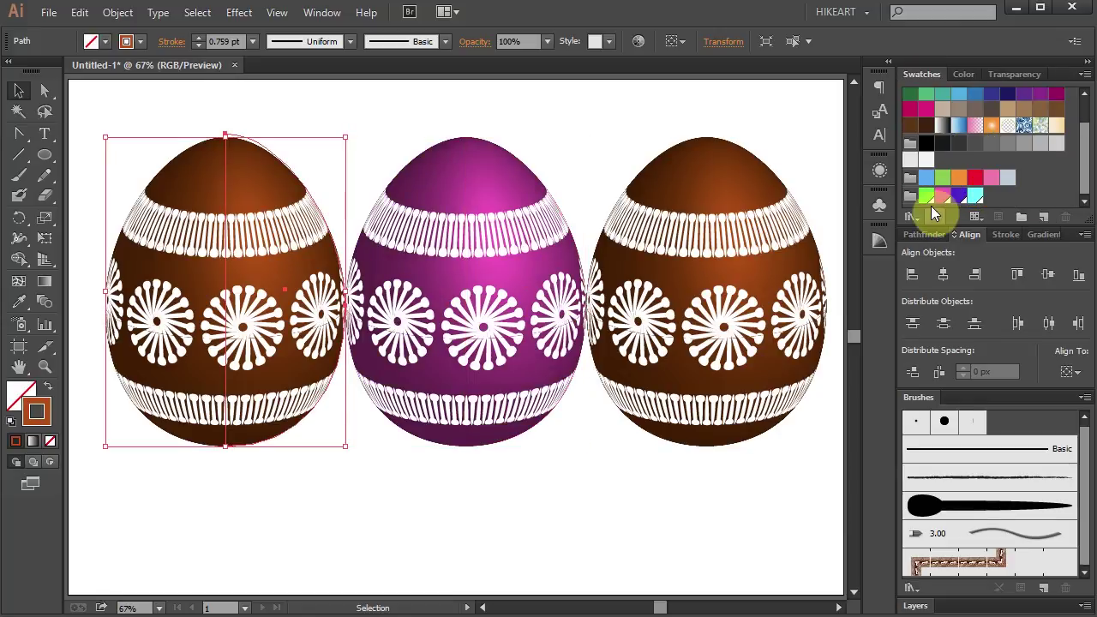
pyautogui.click(976, 195)
pyautogui.click(703, 296)
pyautogui.click(958, 196)
pyautogui.click(926, 195)
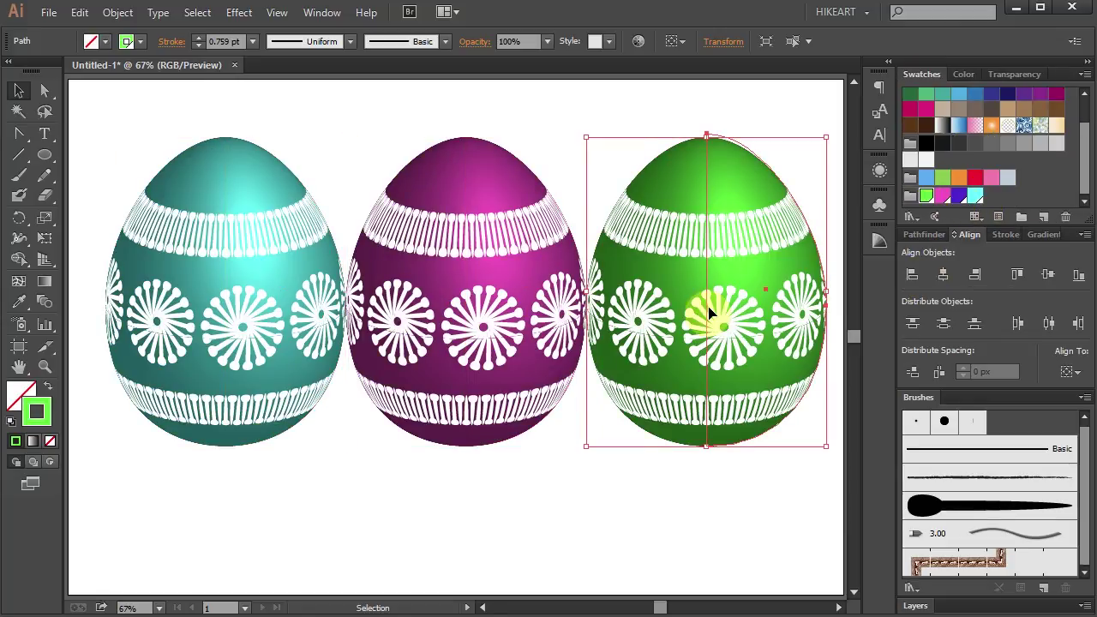
# Overlap the eggs and bring the teal egg in front of the magenta one
pyautogui.moveTo(698, 331); pyautogui.dragTo(343, 363)
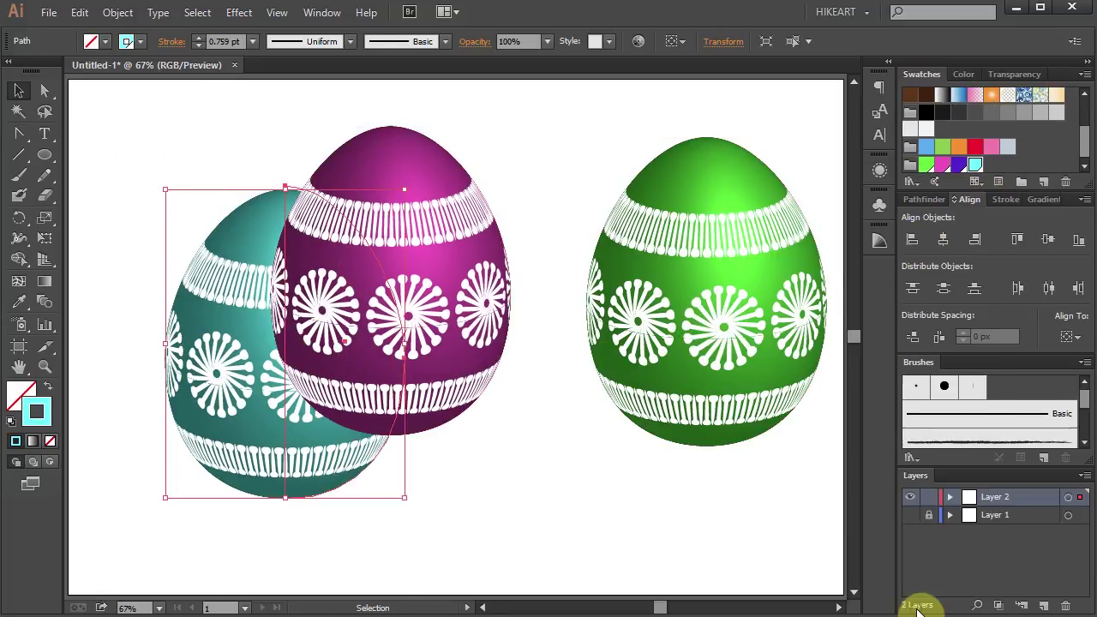
pyautogui.click(950, 496)
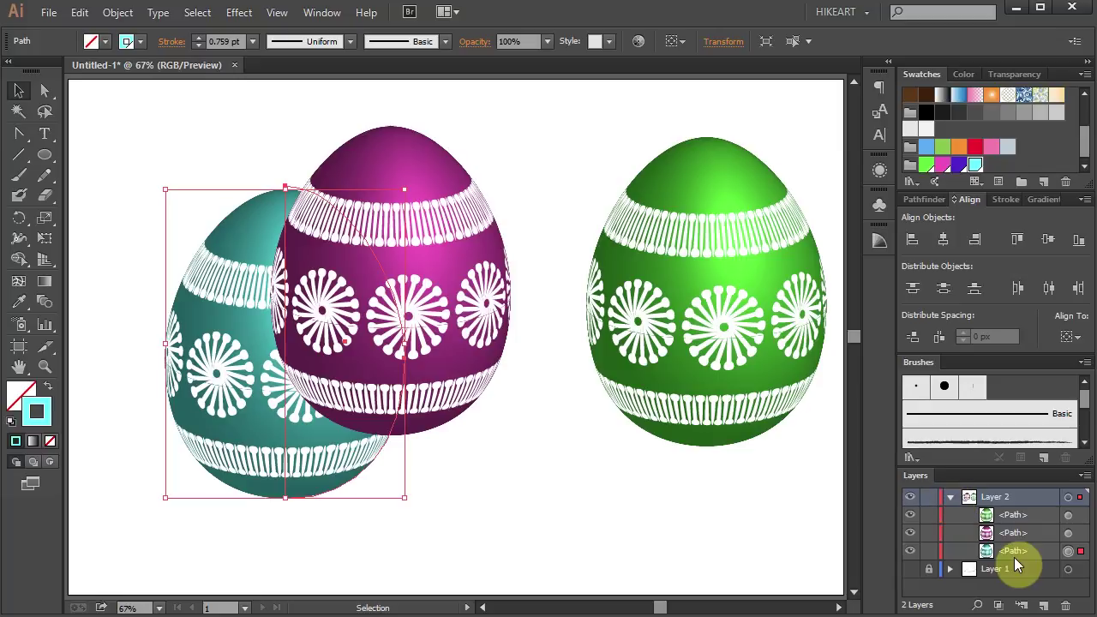
pyautogui.moveTo(1011, 553); pyautogui.dragTo(1012, 504)
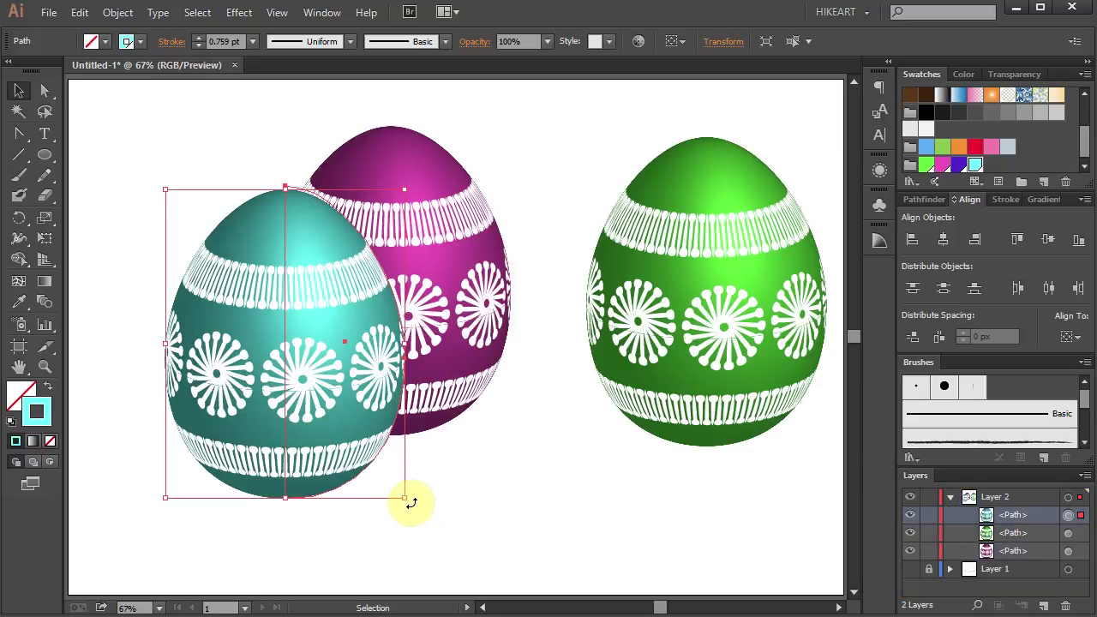
# Tilt the teal egg to a new angle in its 3D Revolve settings
pyautogui.click(879, 172)
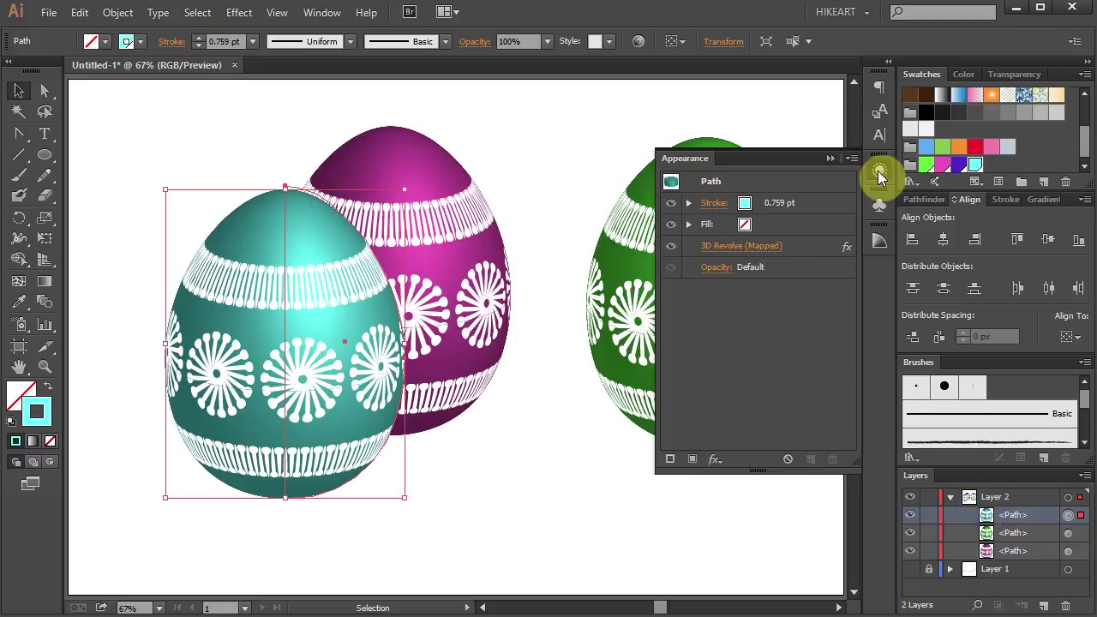
pyautogui.click(745, 246)
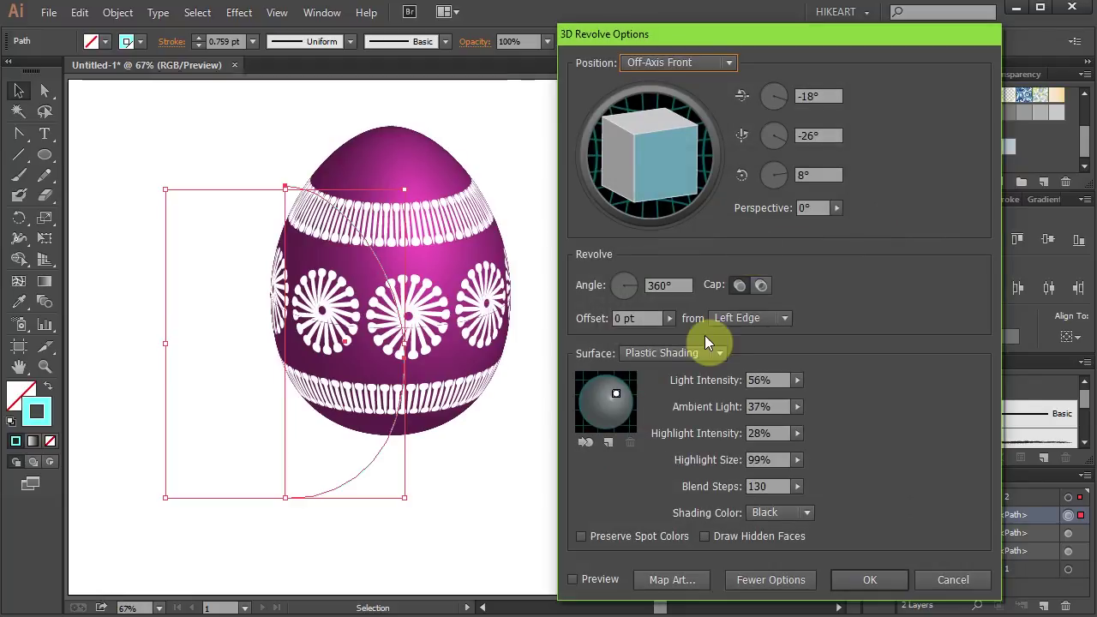
pyautogui.click(573, 580)
pyautogui.moveTo(707, 199); pyautogui.dragTo(715, 137)
pyautogui.click(902, 581)
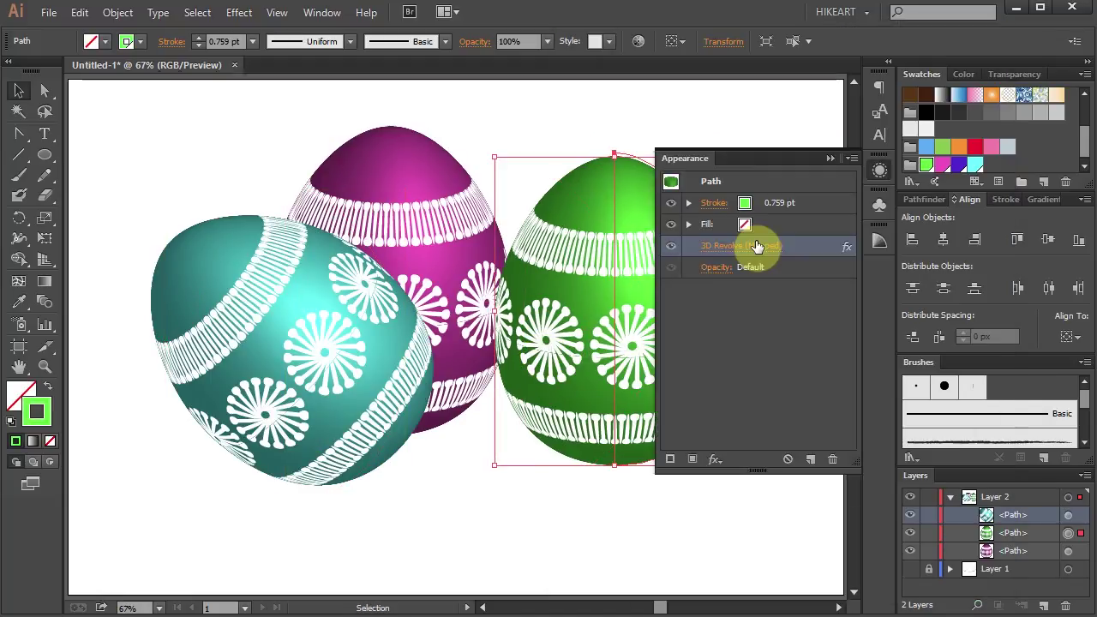
# Tilt the green egg in 3D, move it into place, and recolour it purple
pyautogui.click(760, 245)
pyautogui.moveTo(711, 172); pyautogui.dragTo(726, 147)
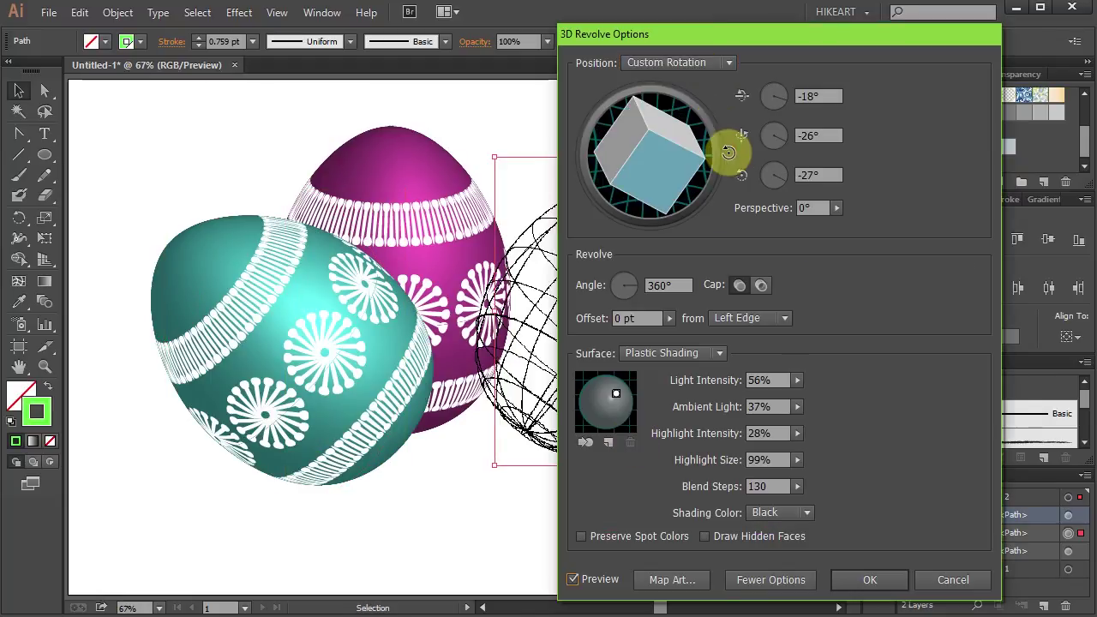
pyautogui.click(838, 580)
pyautogui.moveTo(617, 343); pyautogui.dragTo(632, 379)
pyautogui.click(478, 300)
pyautogui.click(626, 369)
# Position the teal, purple and magenta eggs on the cream oval plate
pyautogui.click(959, 165)
pyautogui.click(815, 286)
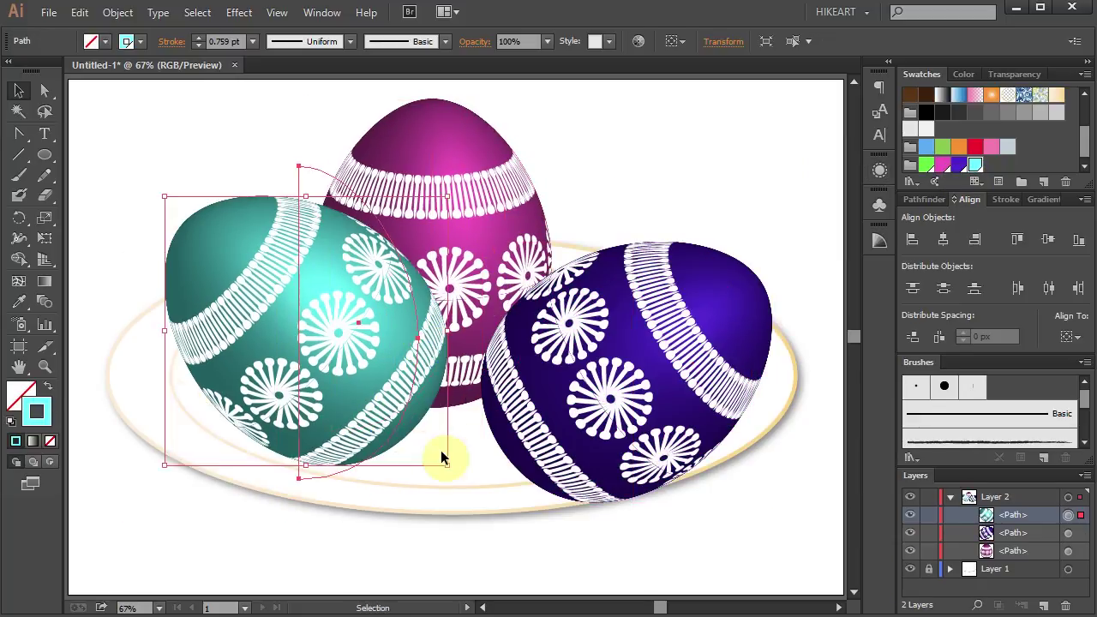
pyautogui.moveTo(336, 409); pyautogui.dragTo(348, 416)
pyautogui.moveTo(634, 484); pyautogui.dragTo(614, 462)
pyautogui.moveTo(531, 282); pyautogui.dragTo(557, 323)
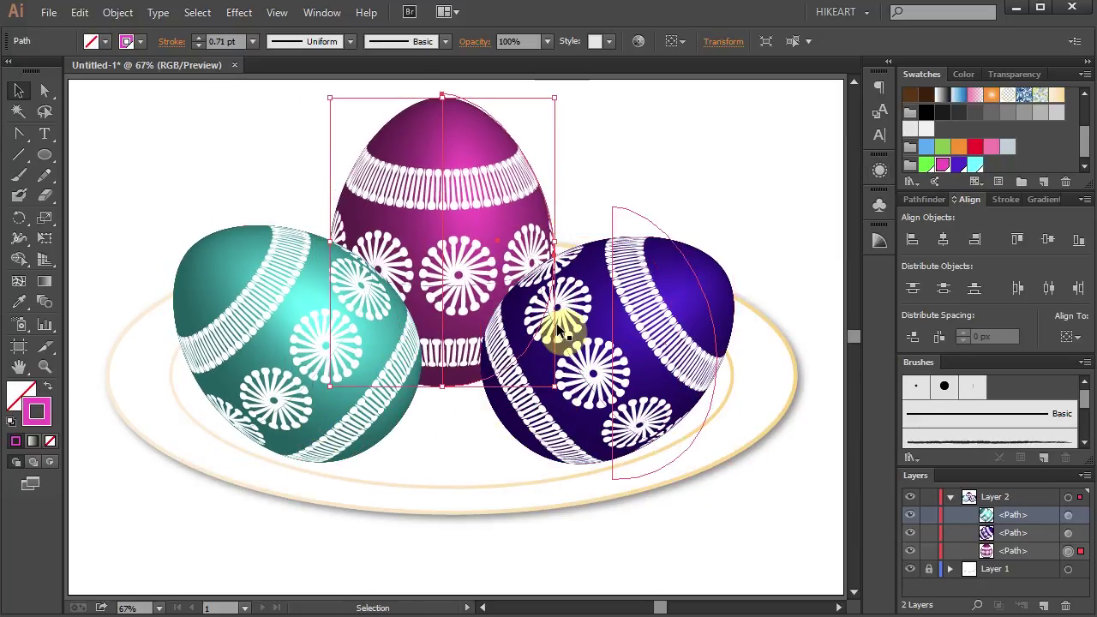